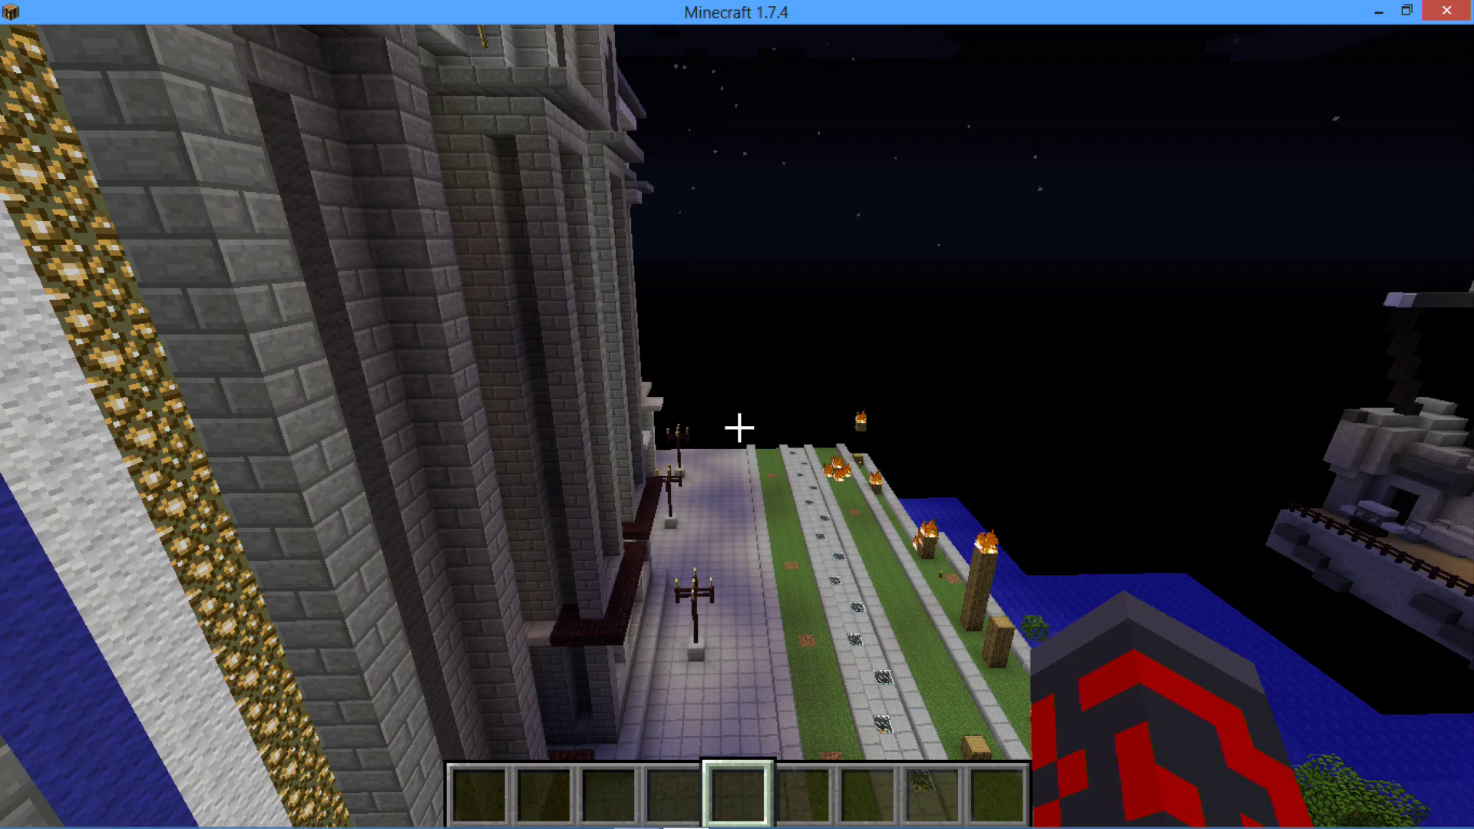
- Fly along the palace facade toward the plaza, glancing at the distant towers
key("w")
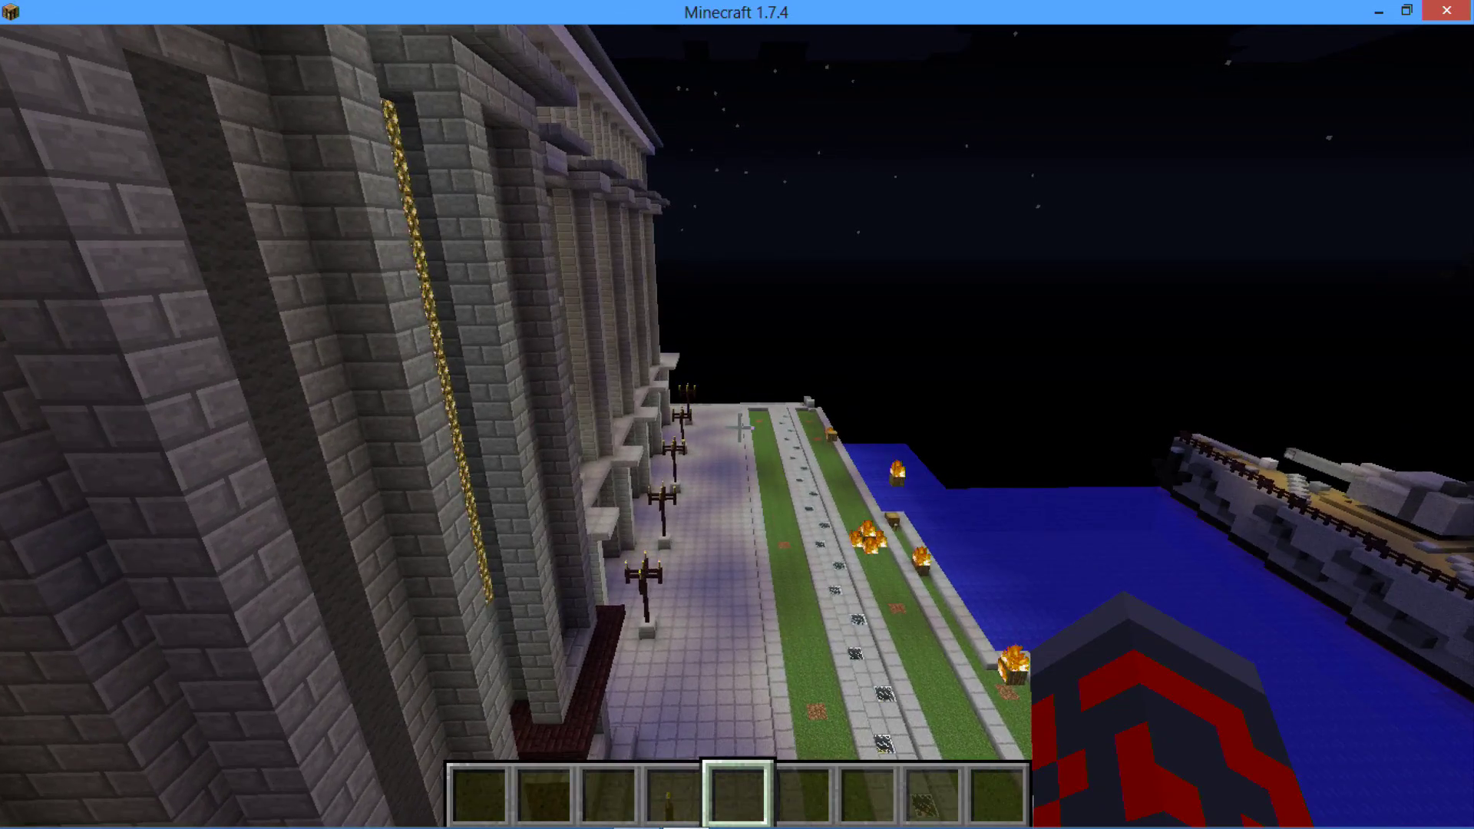
key("w")
key("w")
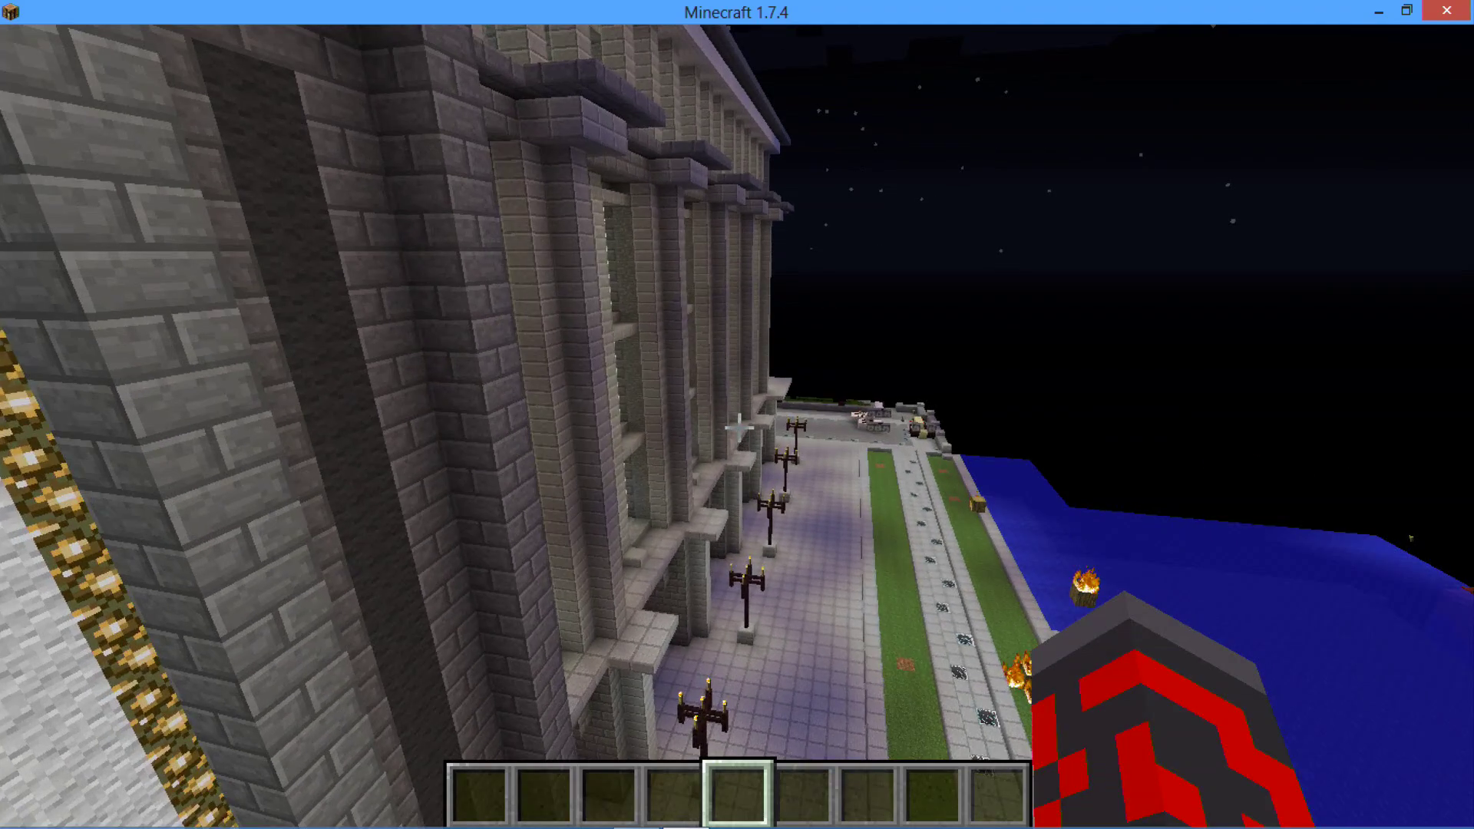
key("w")
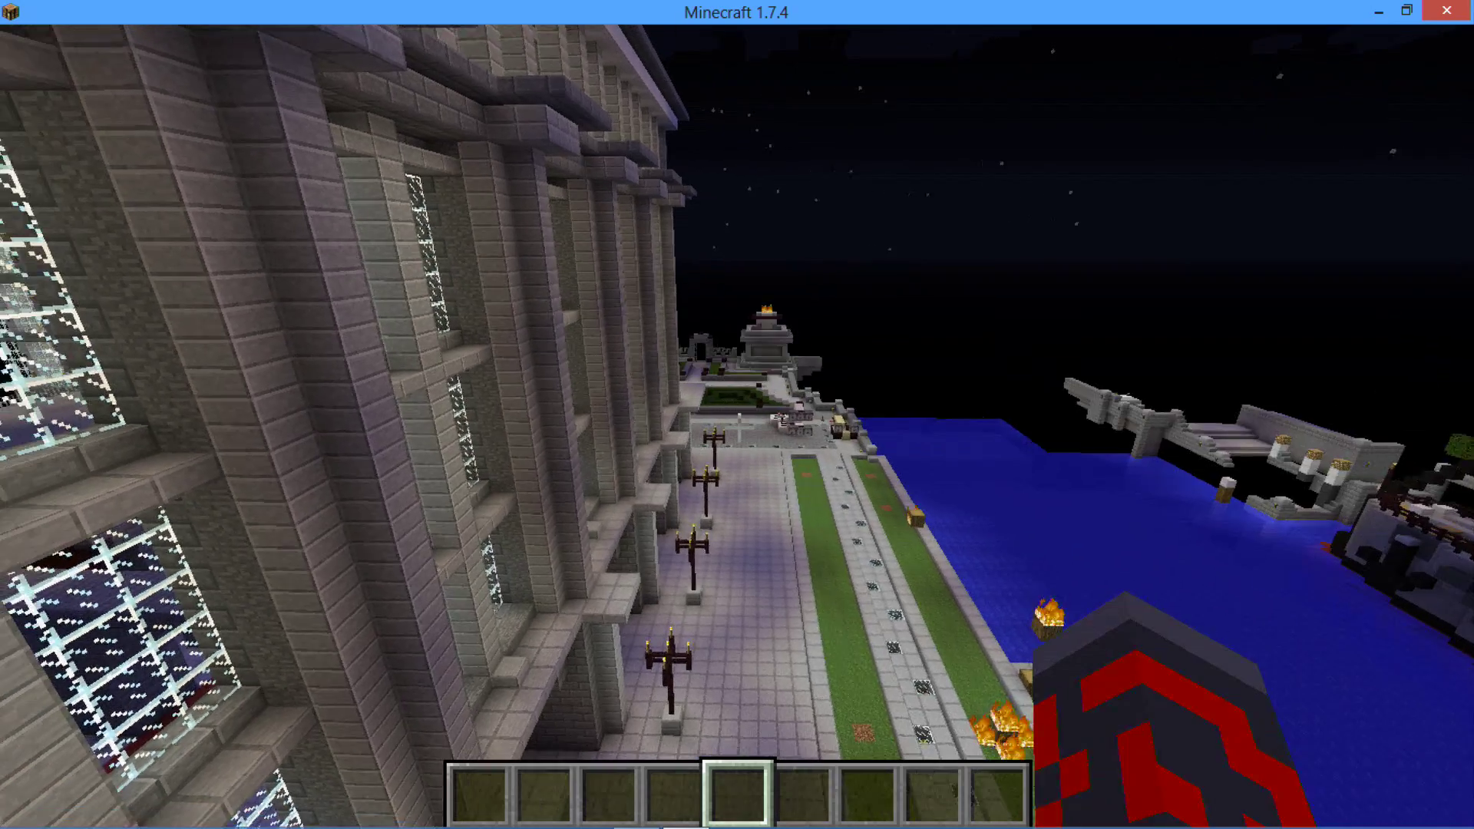
key("w")
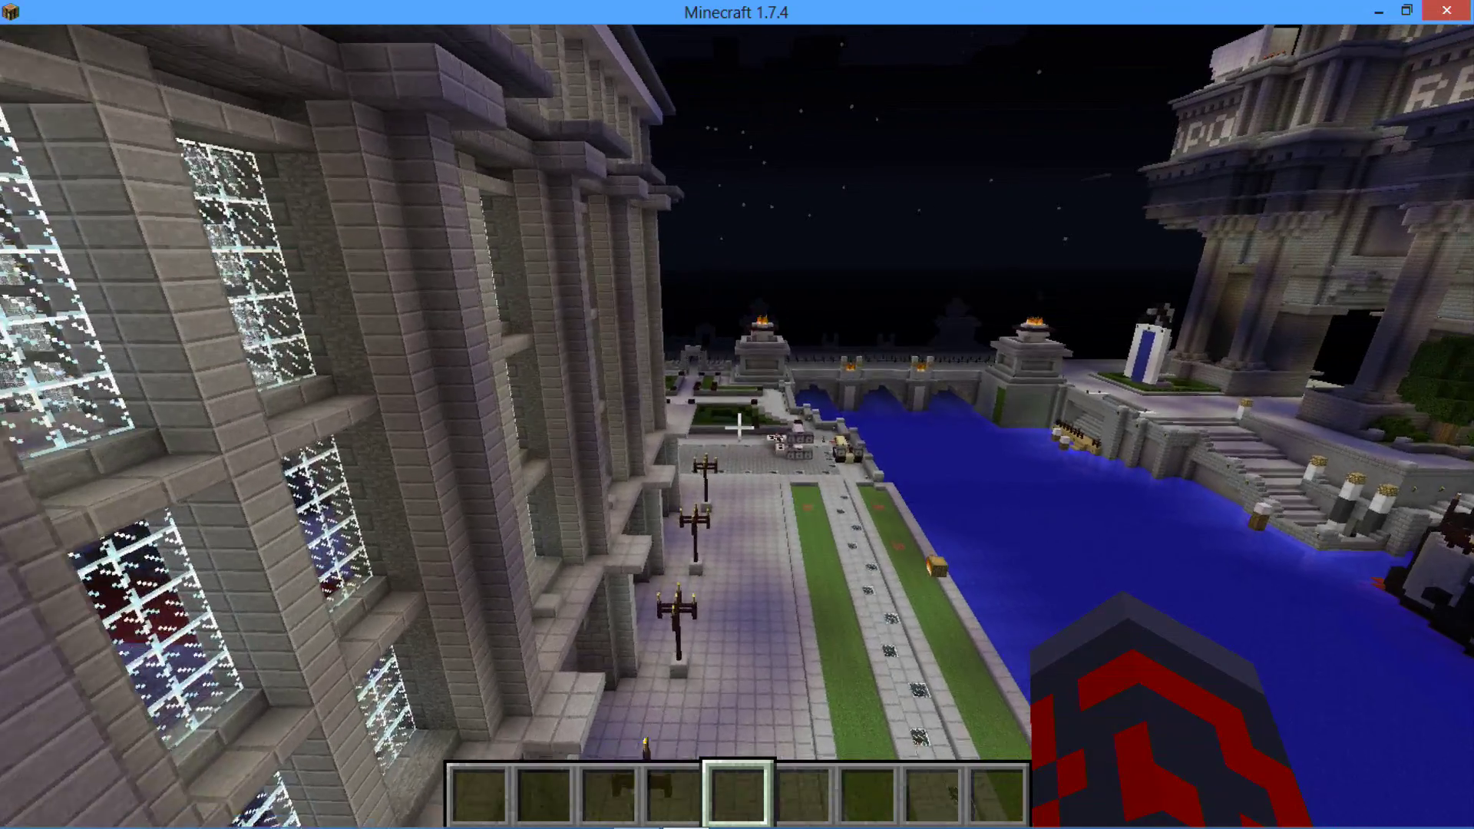
key("w")
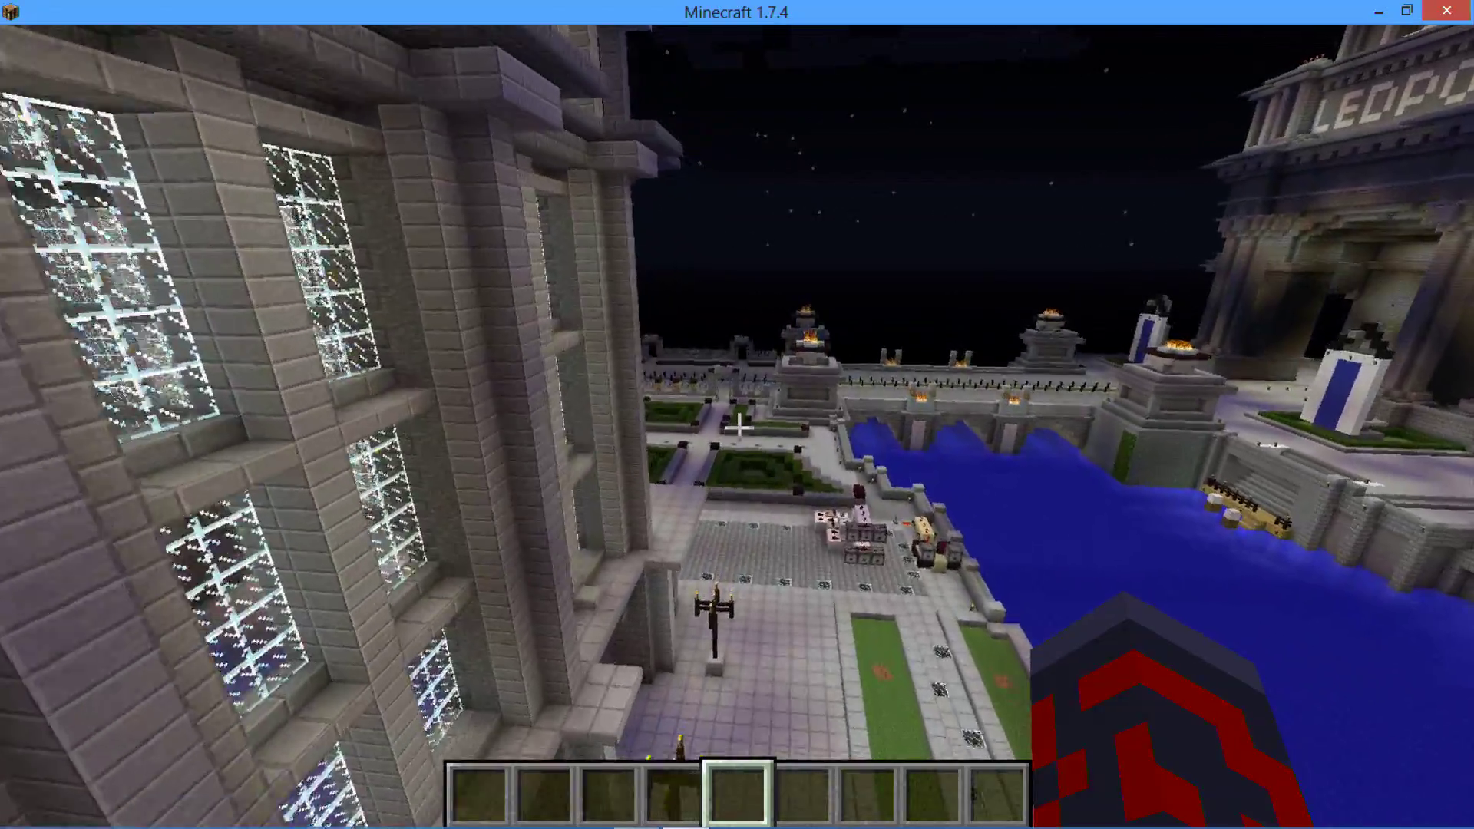
key("w")
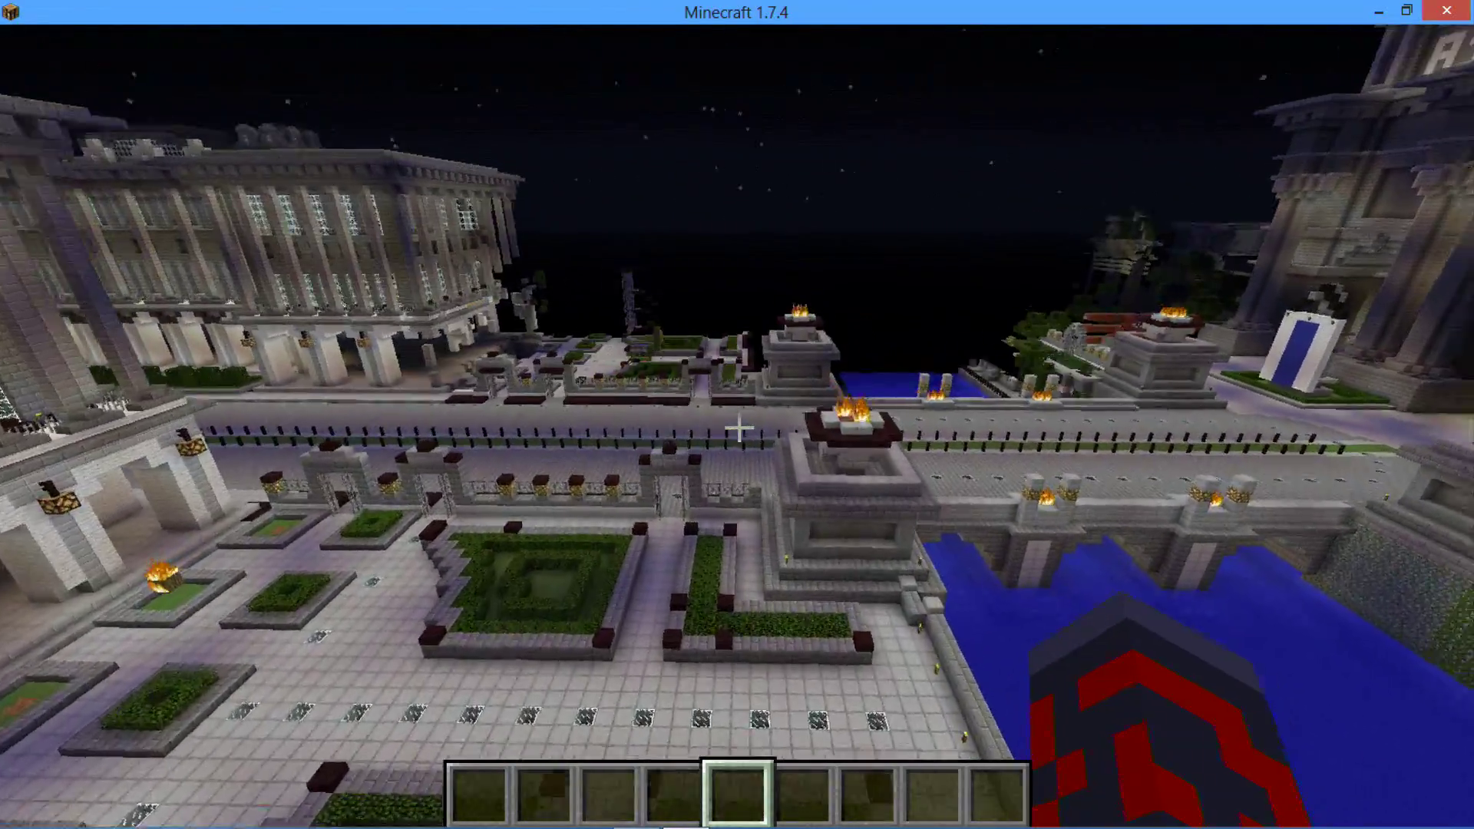
- Cross the bridge past the arch and descend over the red biplane onto the dispensers
key("w")
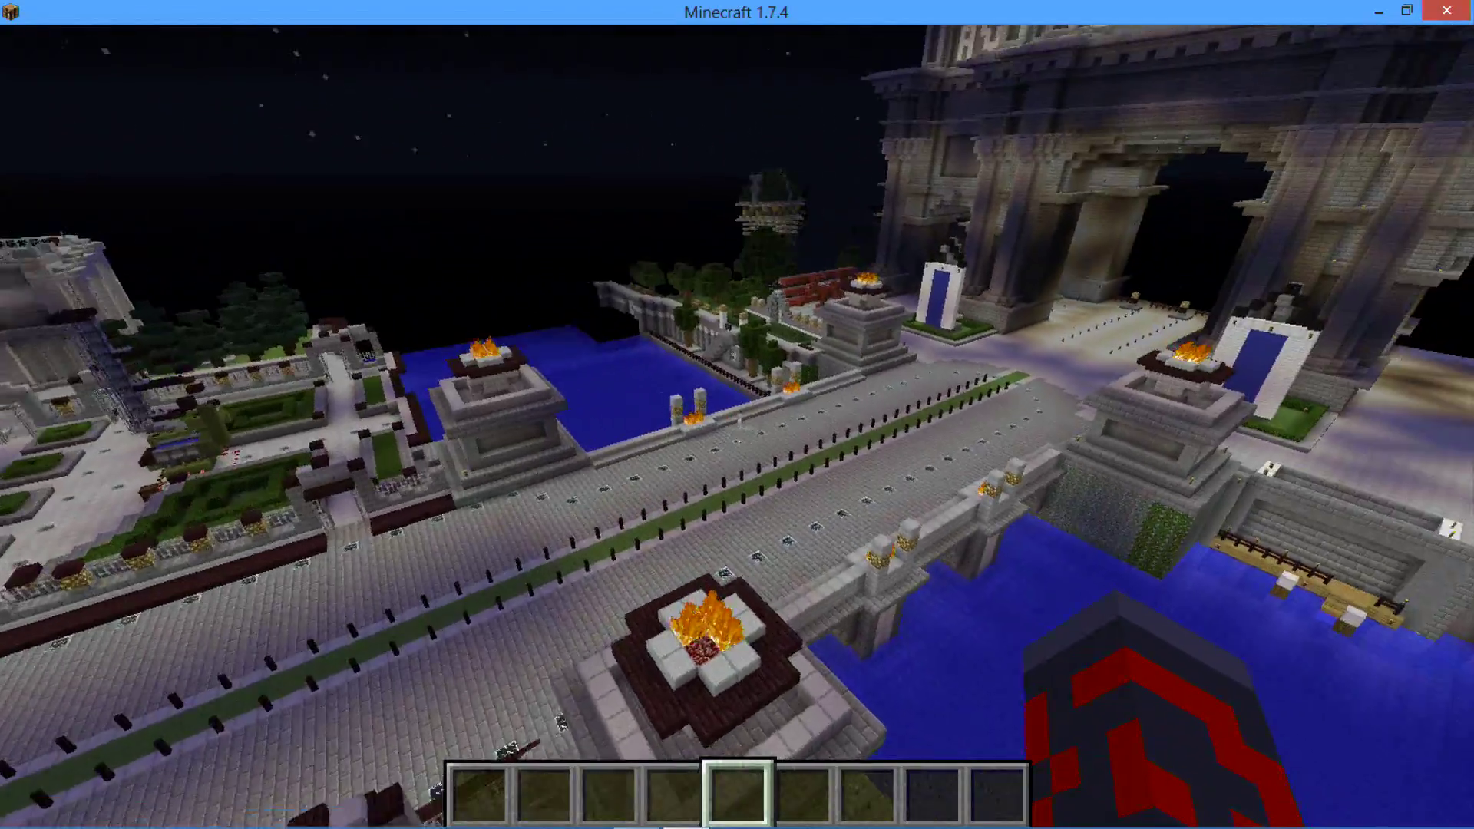
key("w")
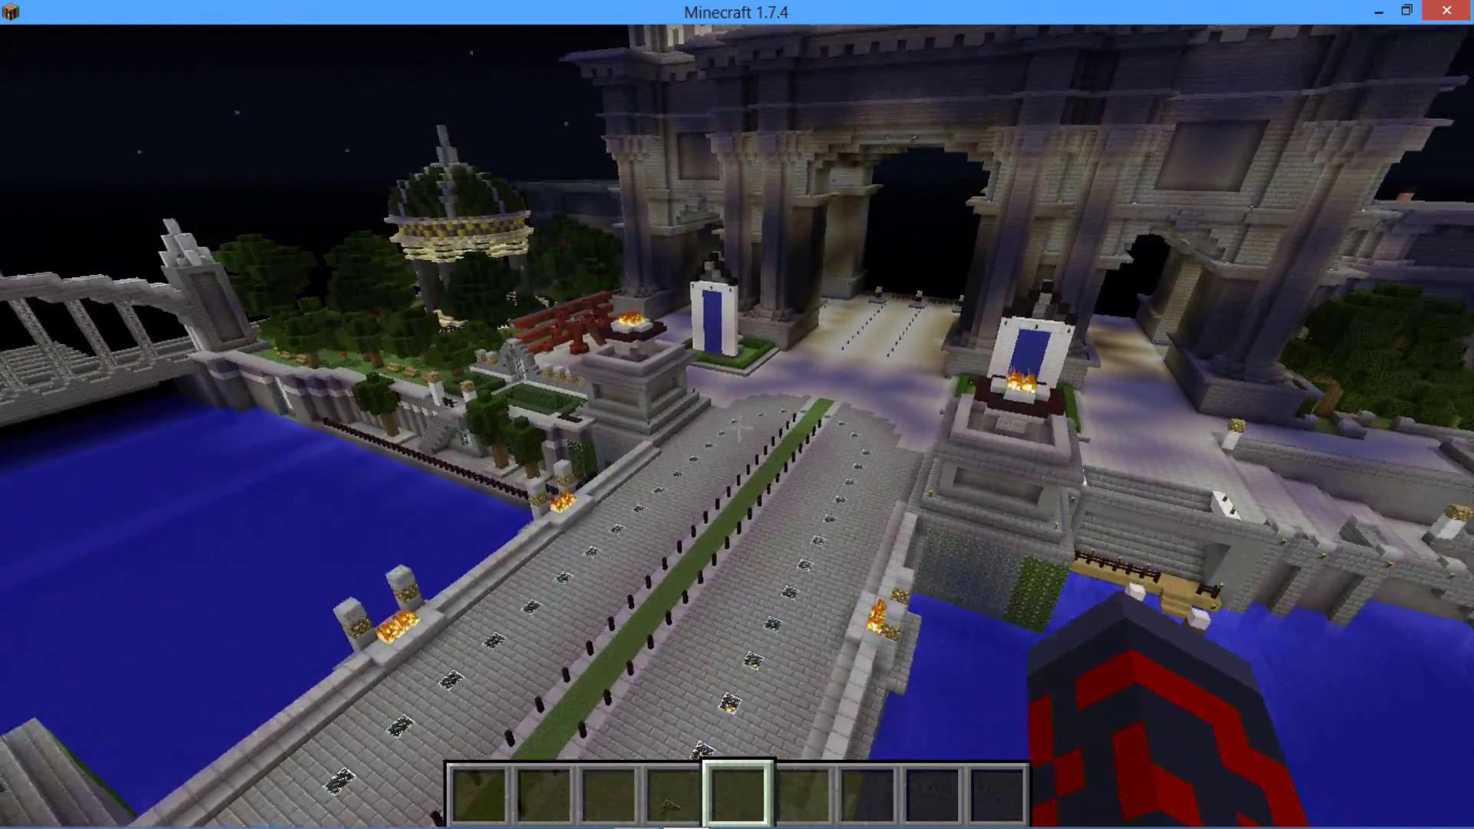
key("w")
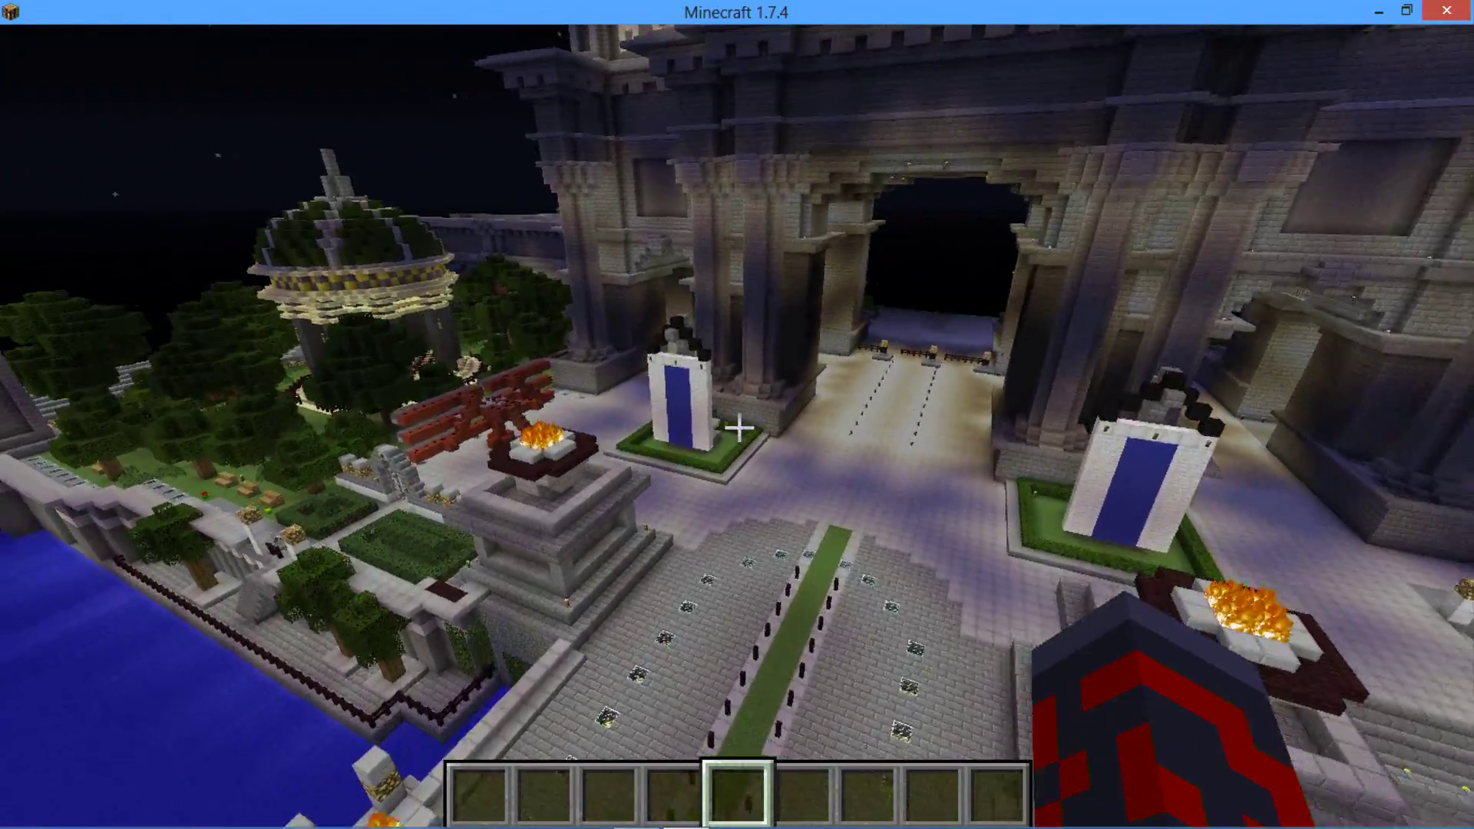
key("w")
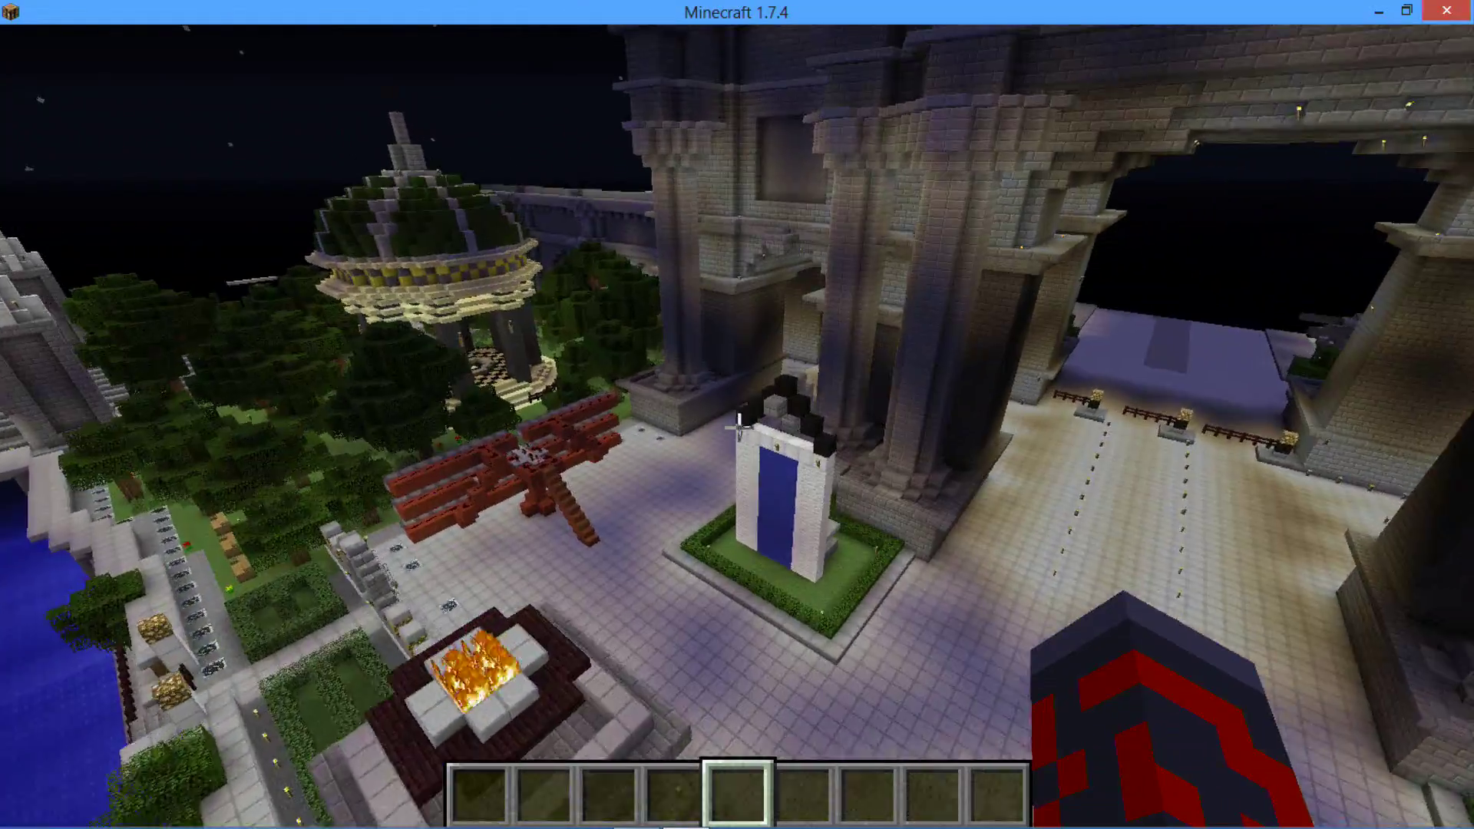
key("w")
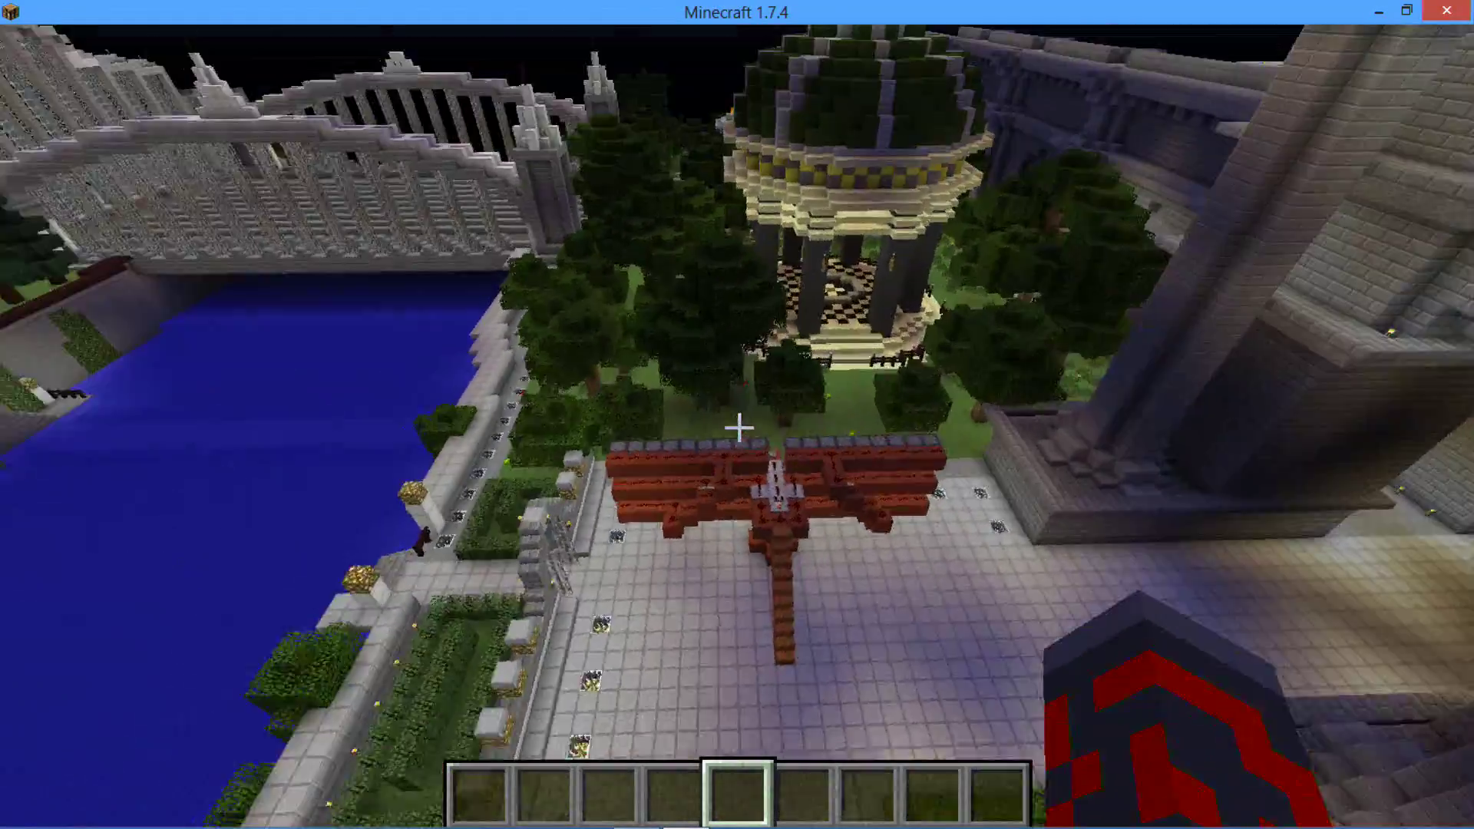
key("w")
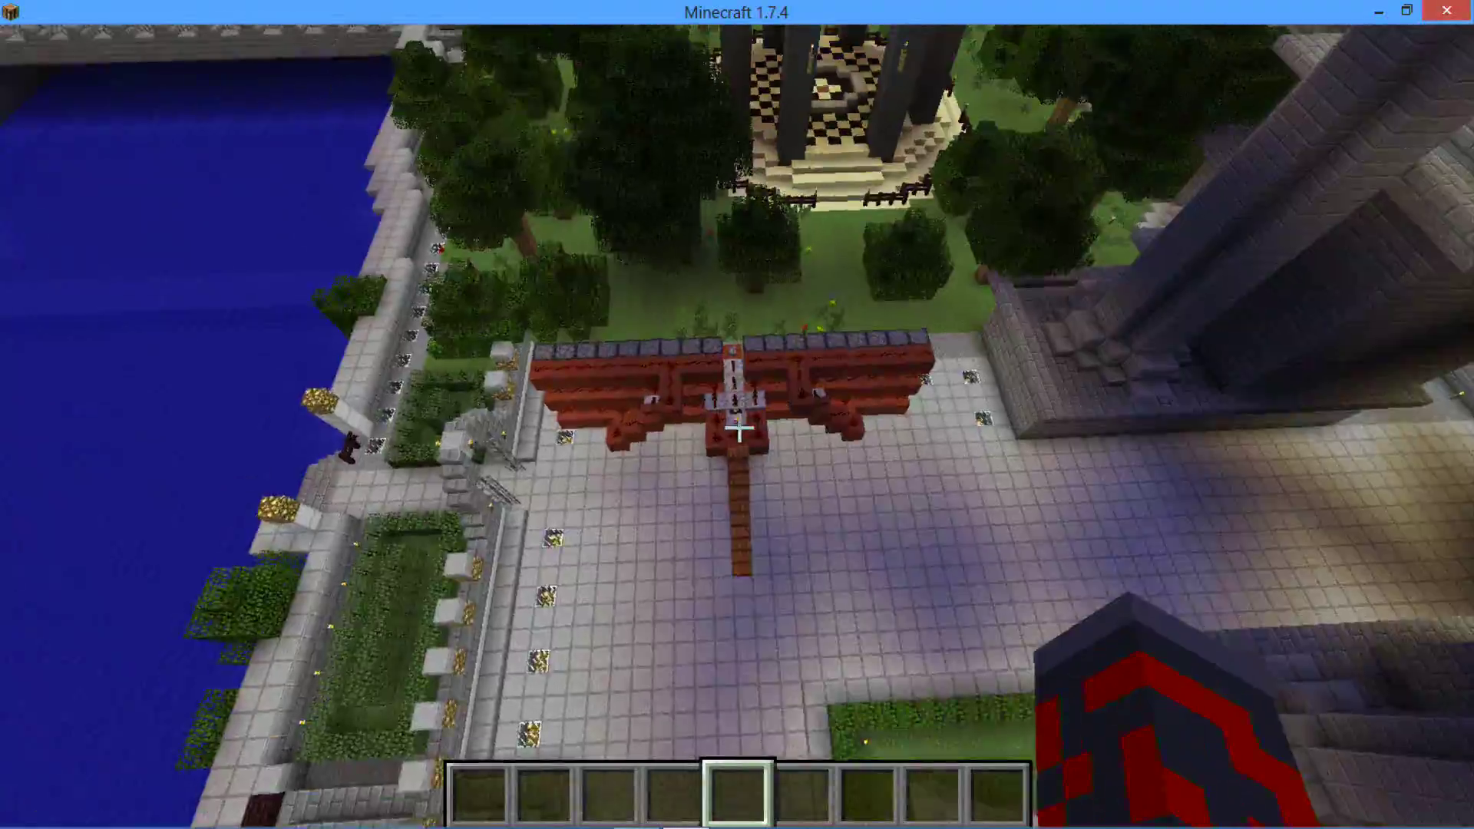
key("w")
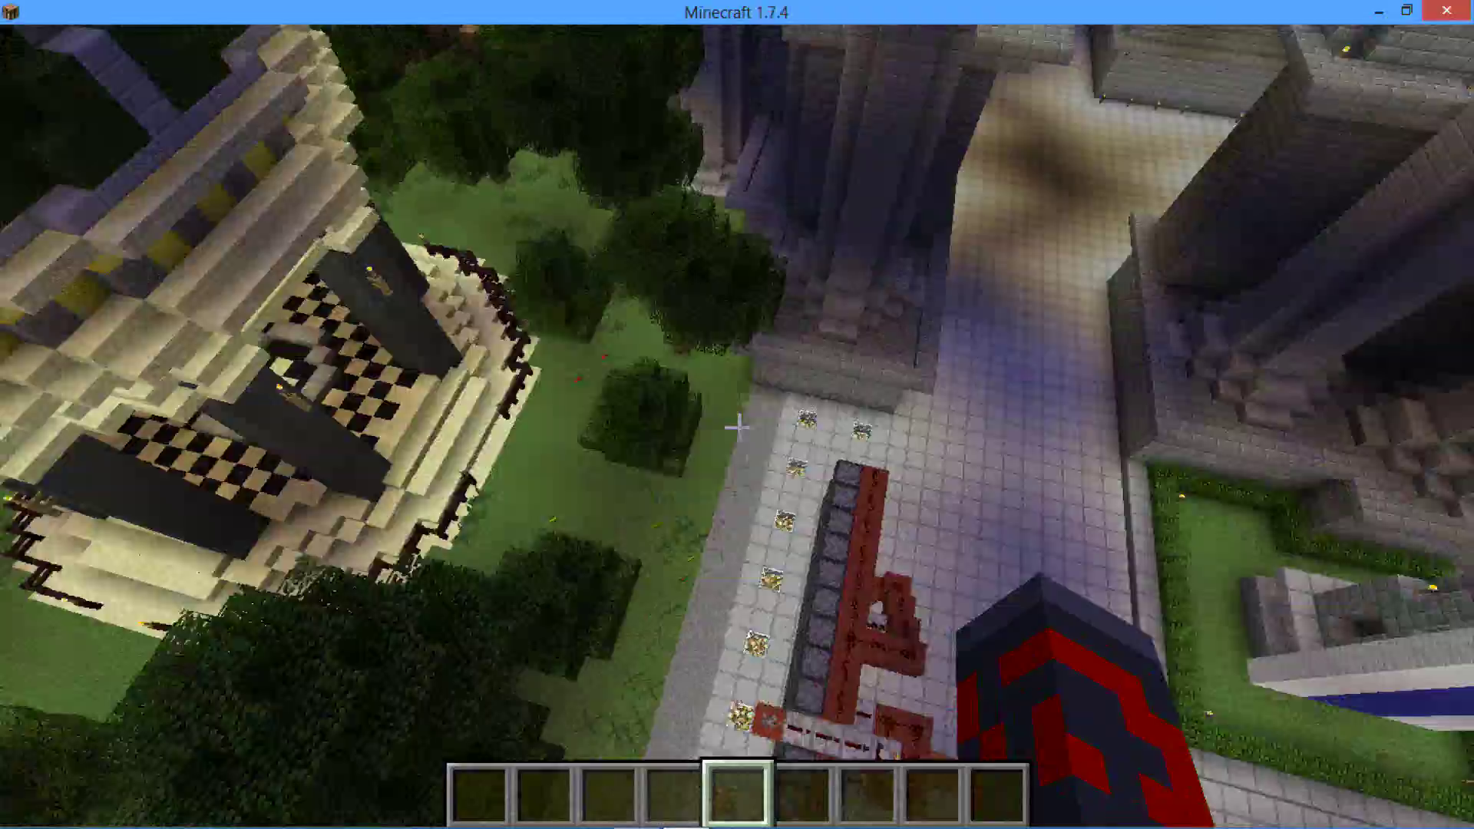
key("w")
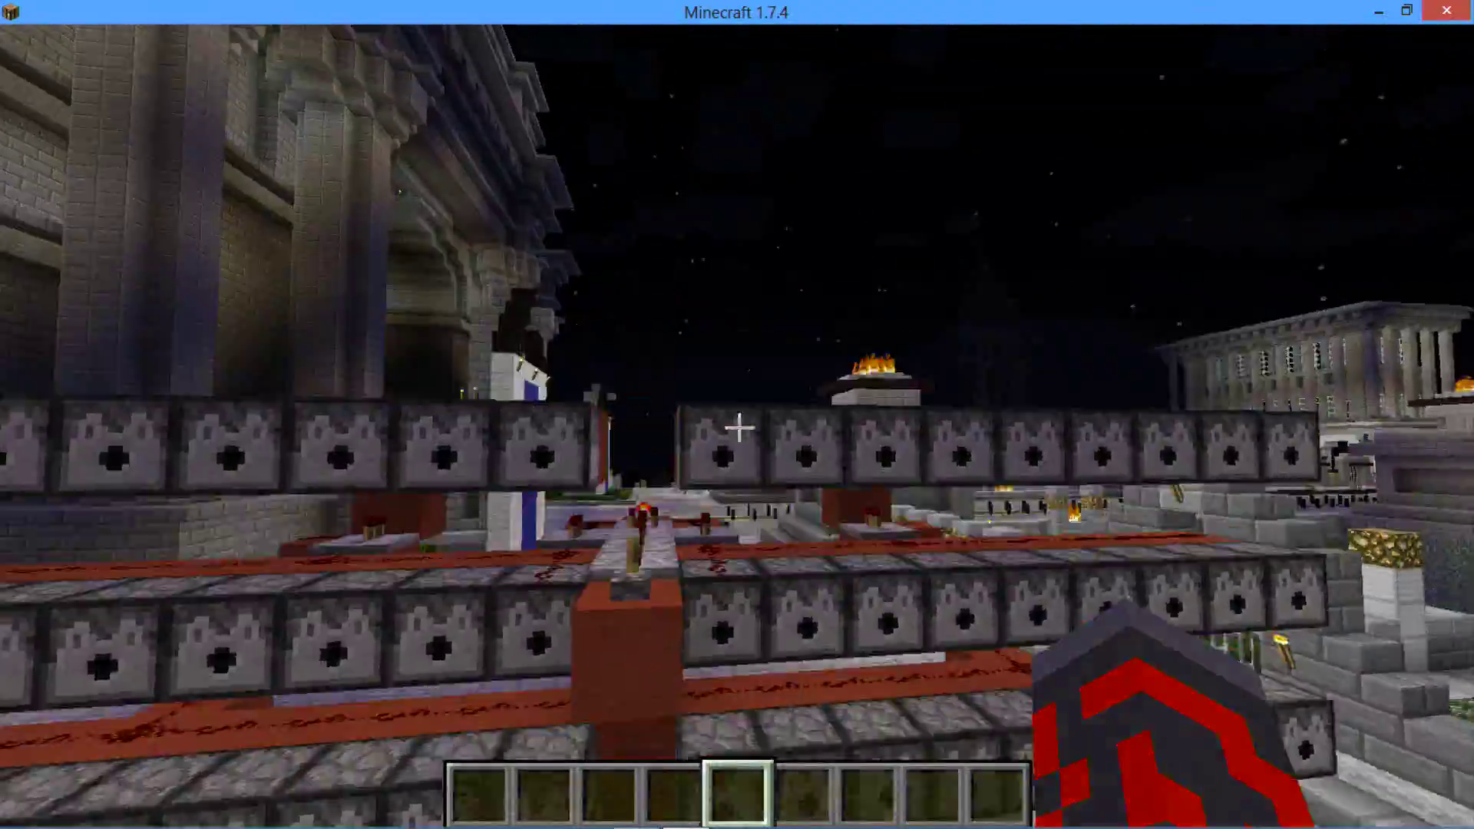
- Circle and hover over the biplane's dispenser array, viewing it from above and up close
key("space")
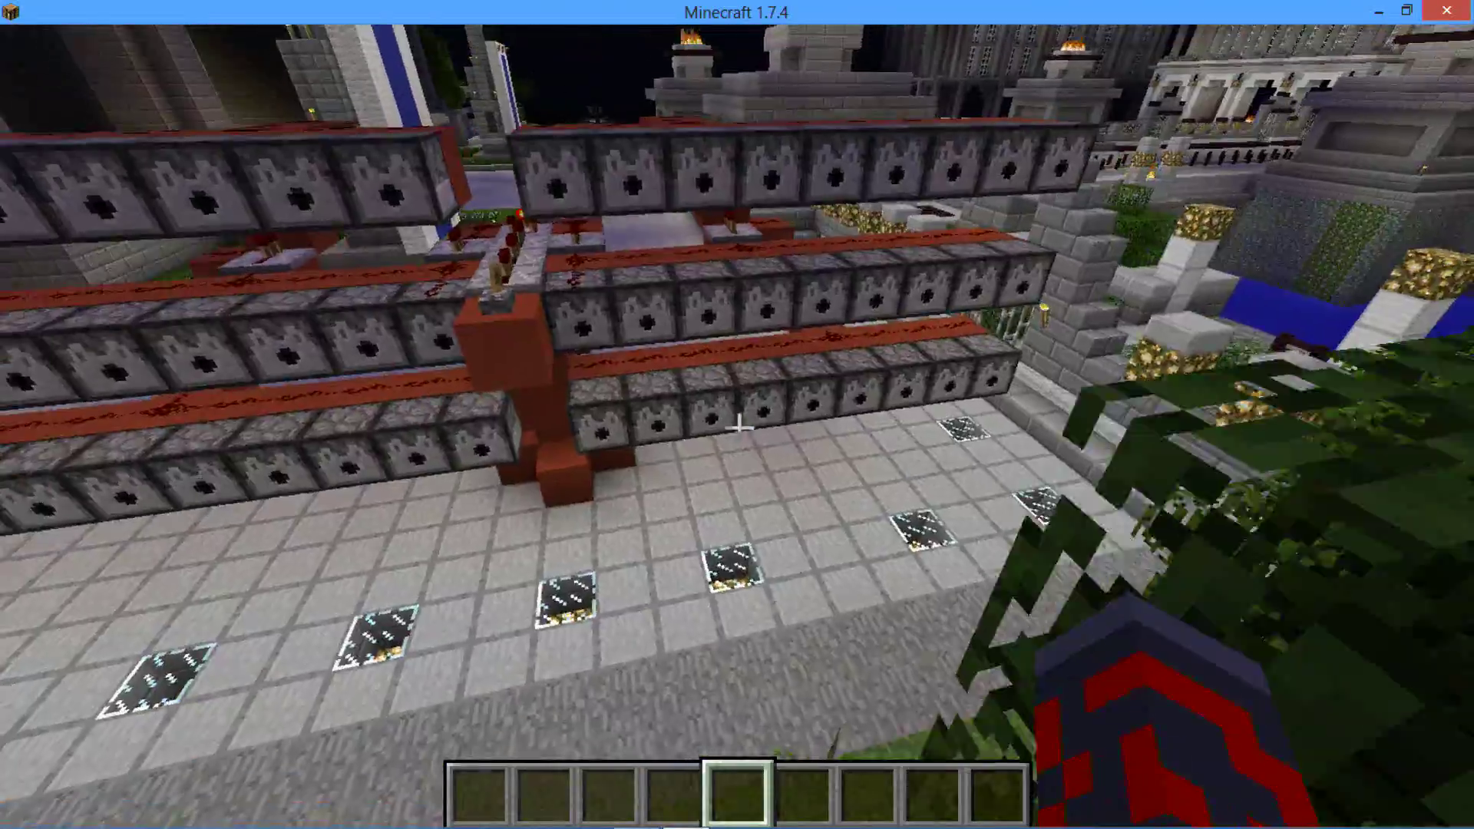
key("a")
key("w")
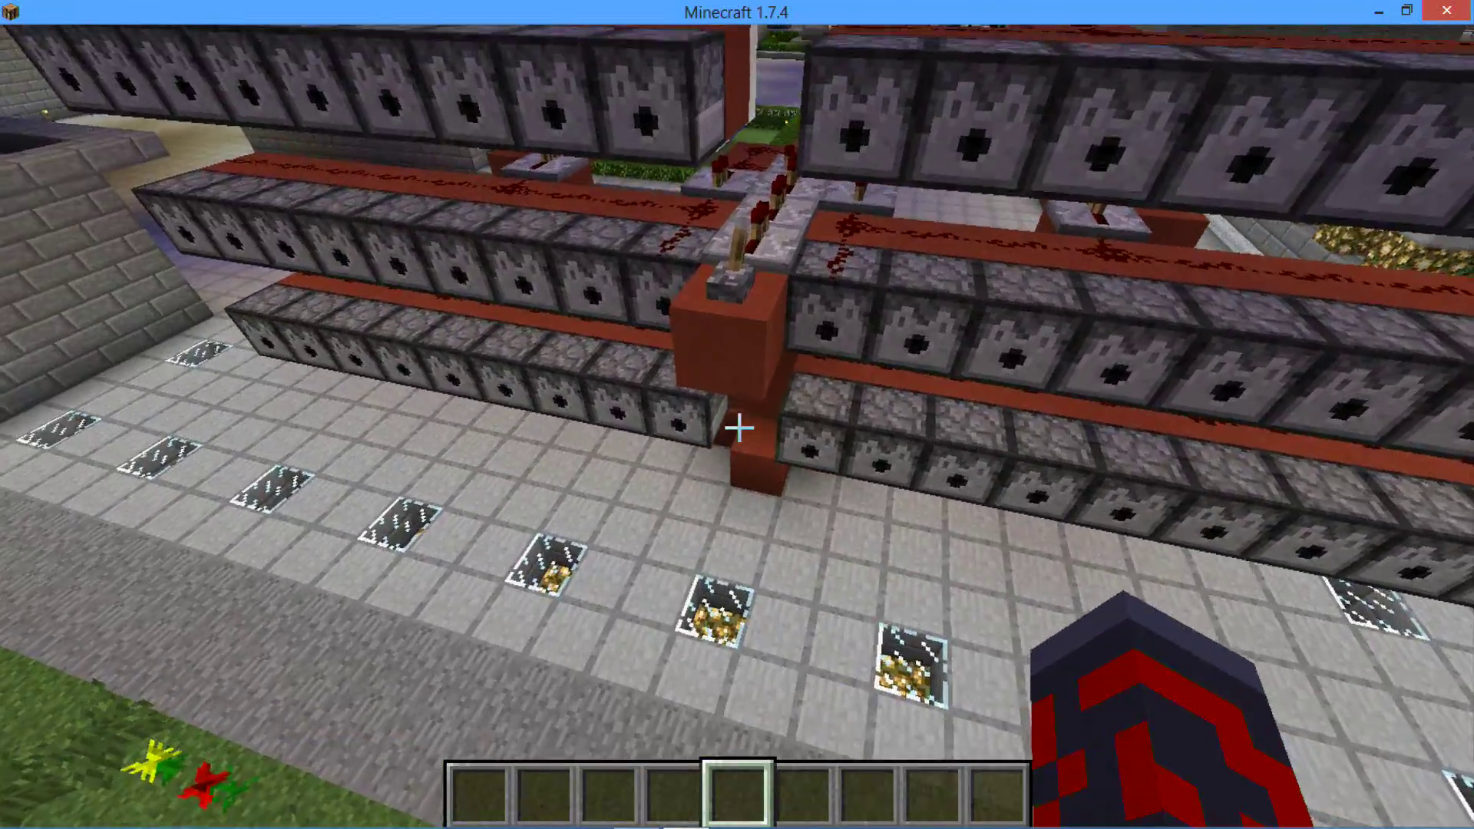
key("w")
key("space")
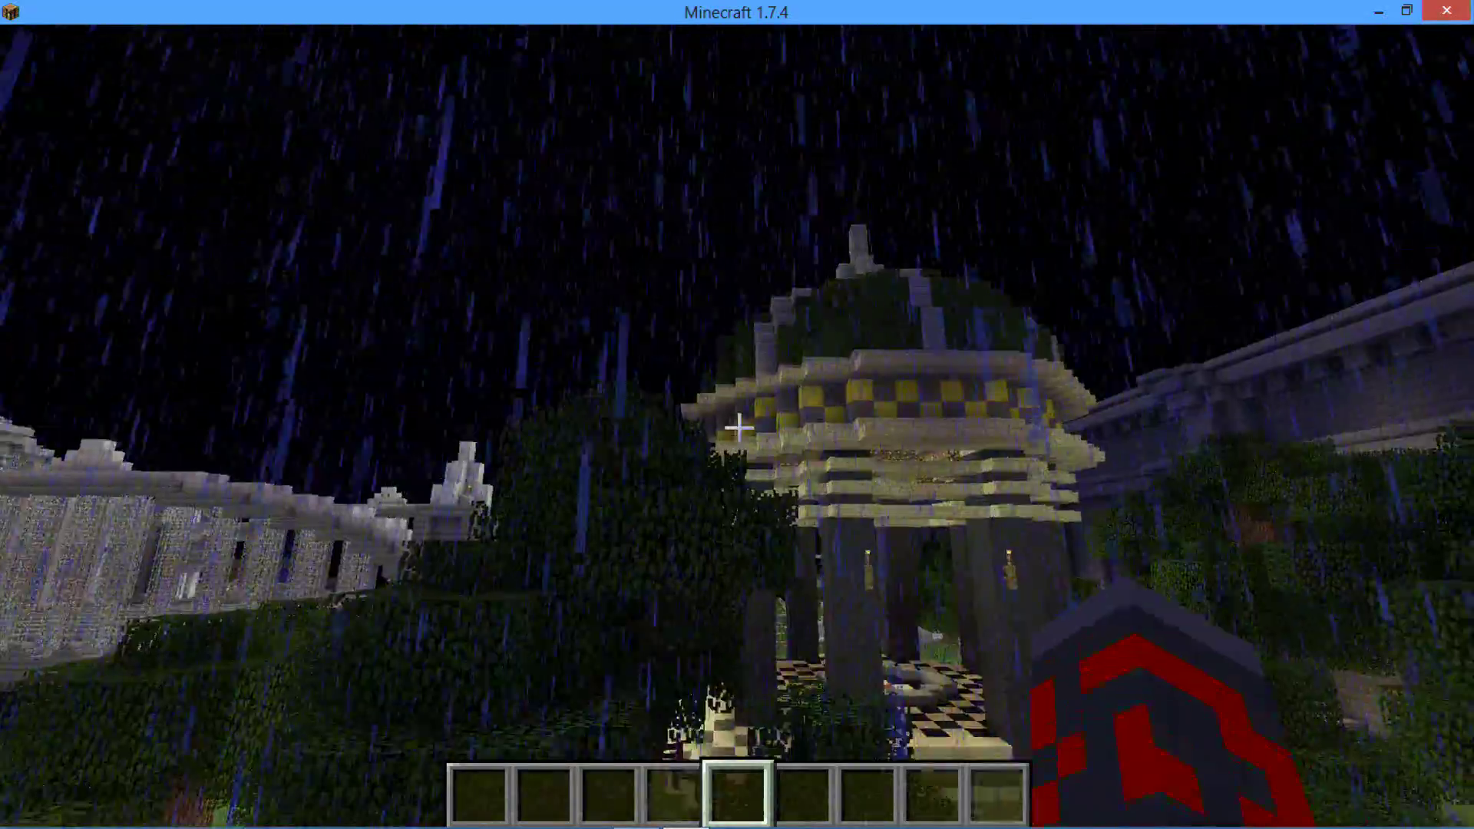
- Stop the rain with /toggledownfall and make it day with /time set 800
key("slash")
type("t")
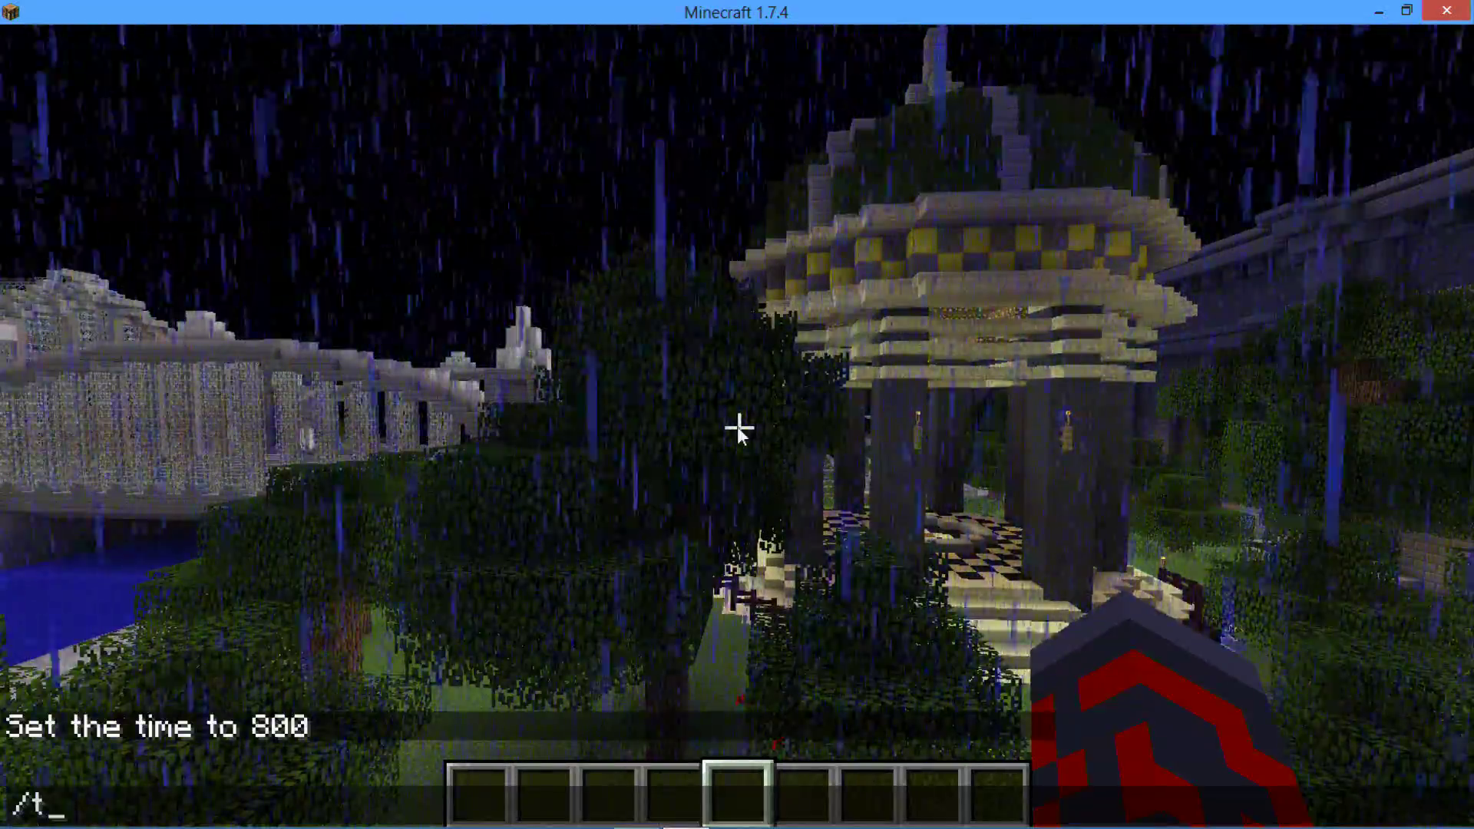
type("oggled")
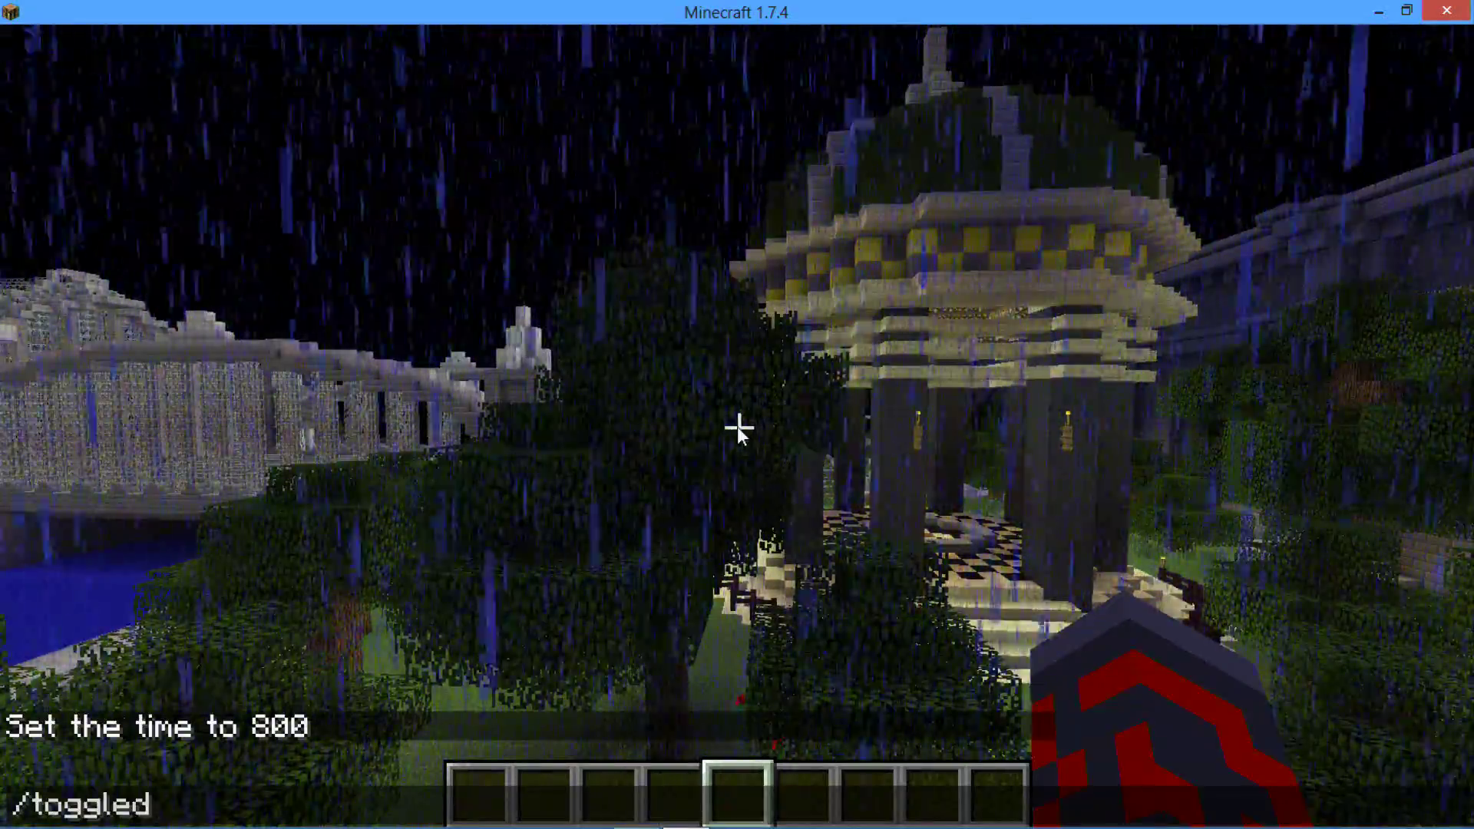
type("ouwn")
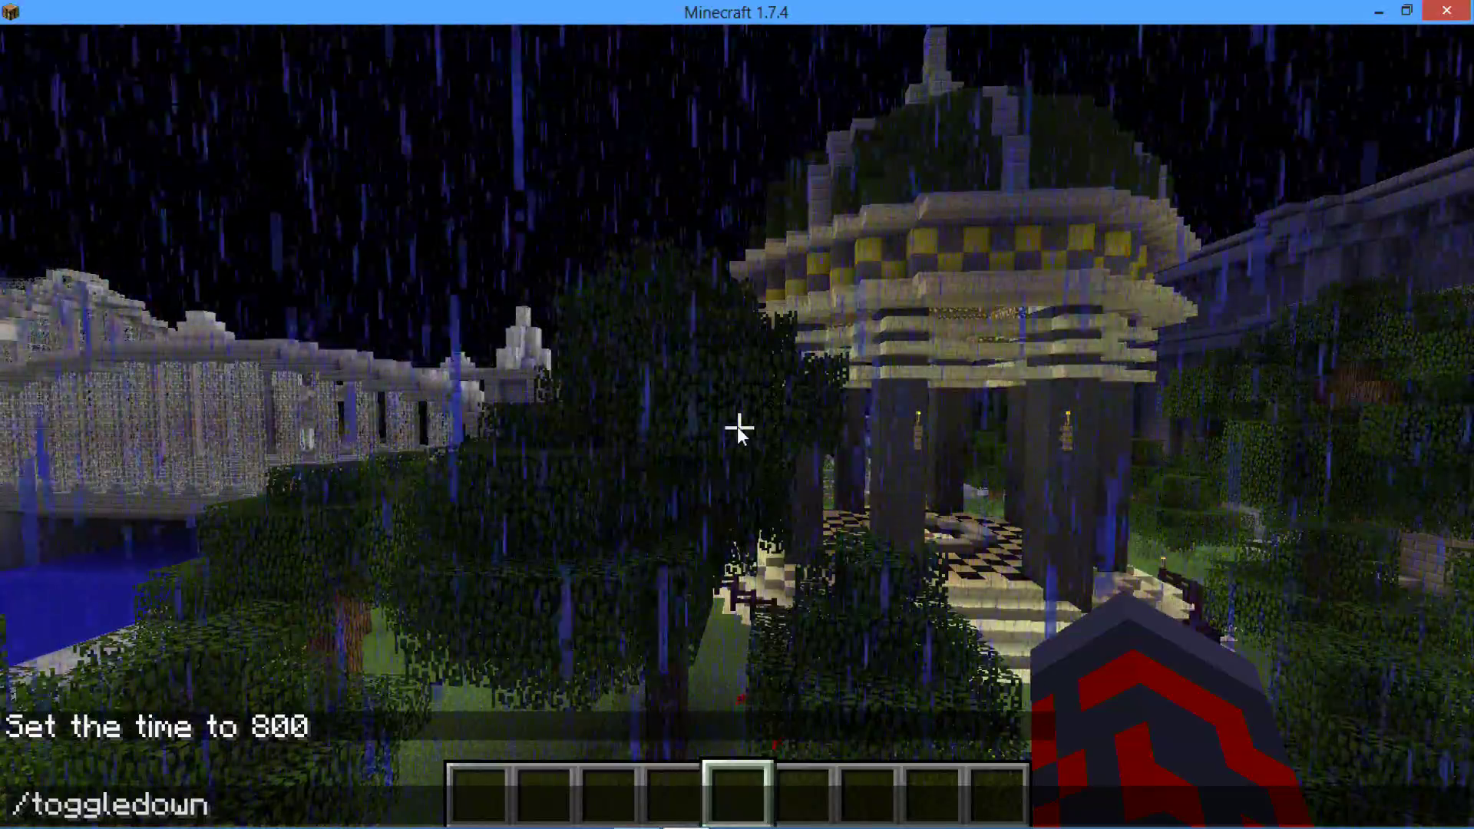
type("fall")
key("Return")
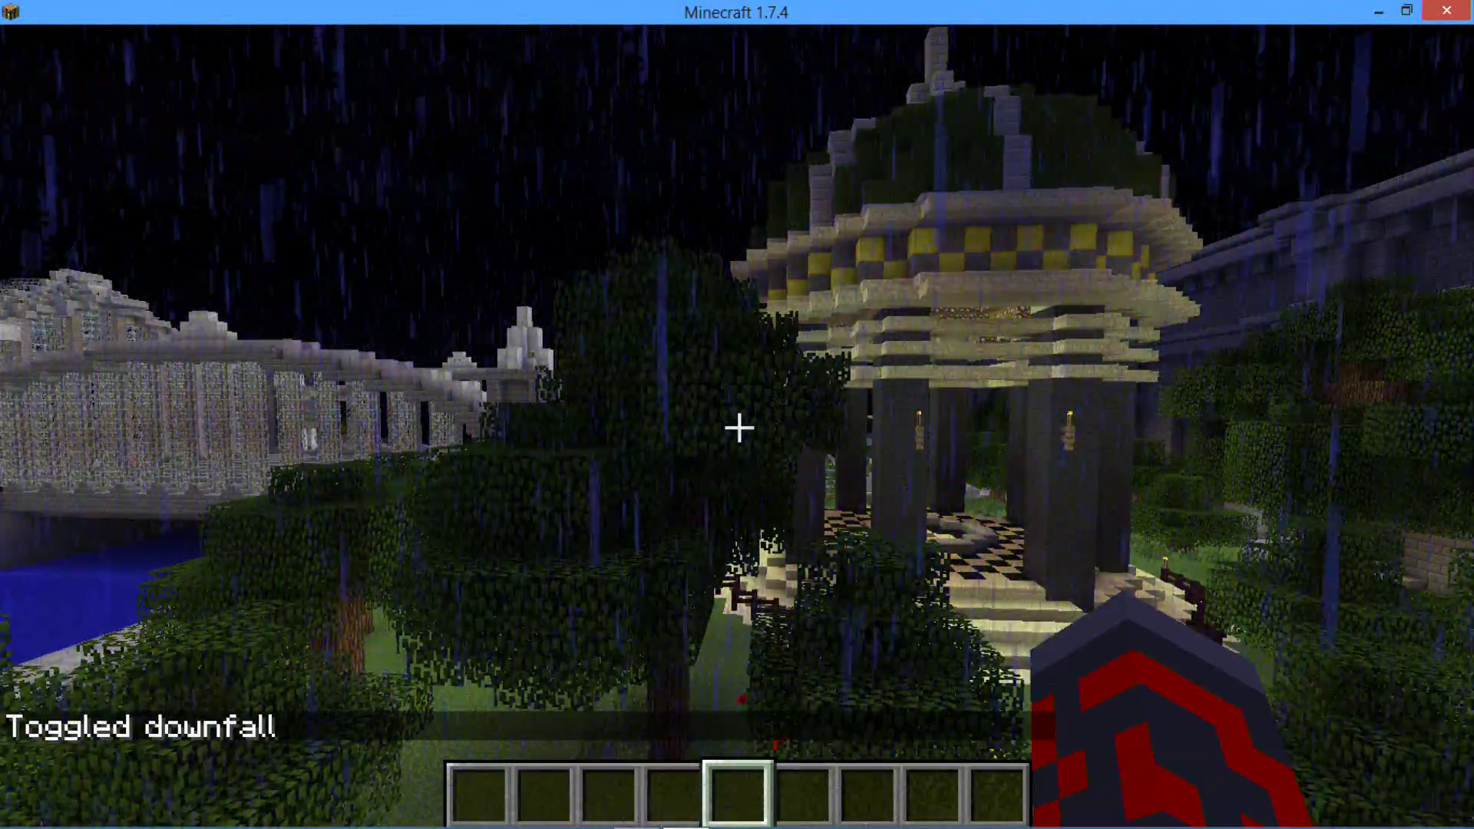
key("slash")
type("/time set 800")
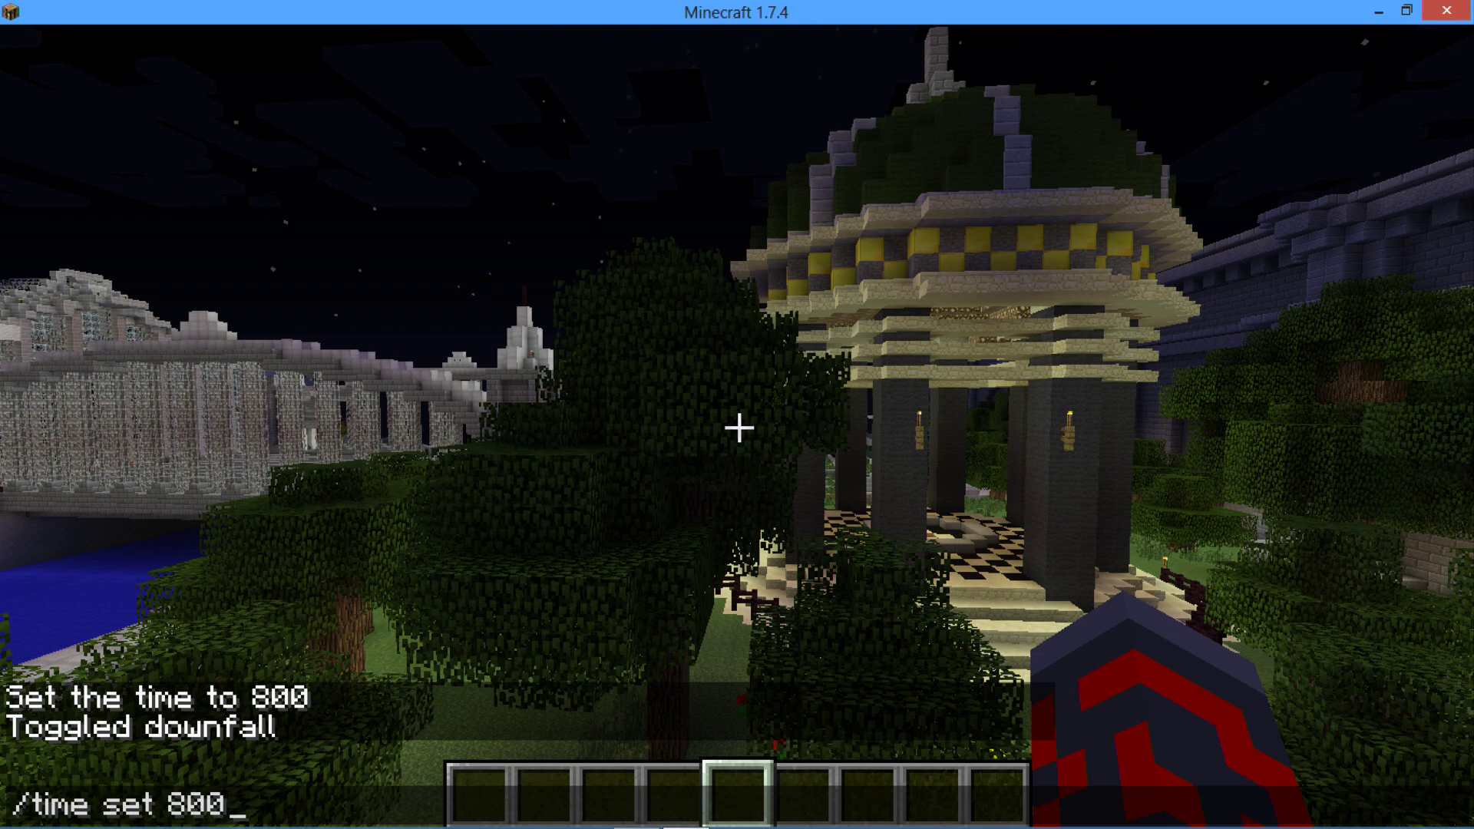
key("Return")
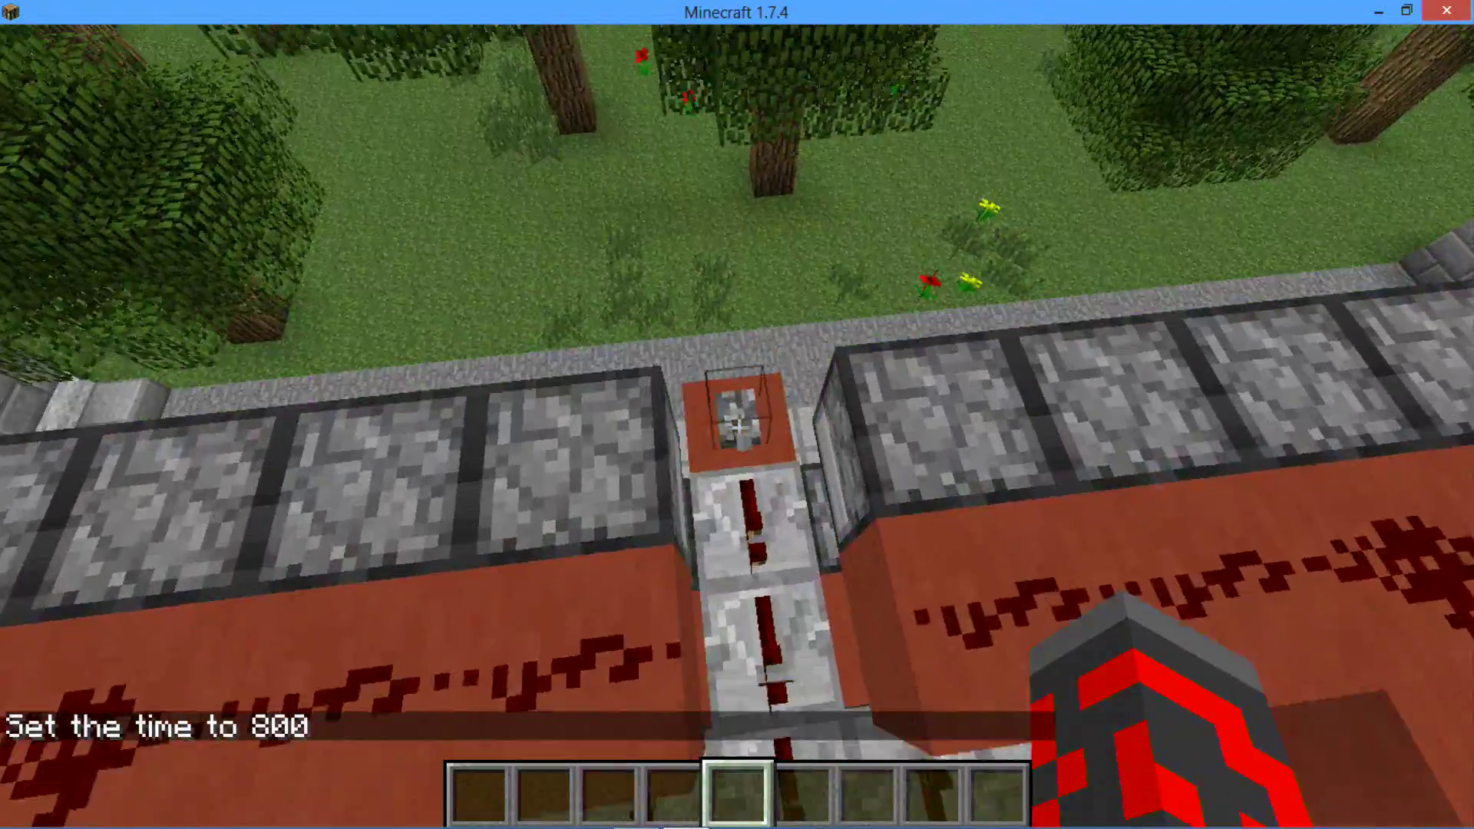
- Activate the brick control structure's trigger to power the redstone line and fire the dispensers
right_click(737, 425)
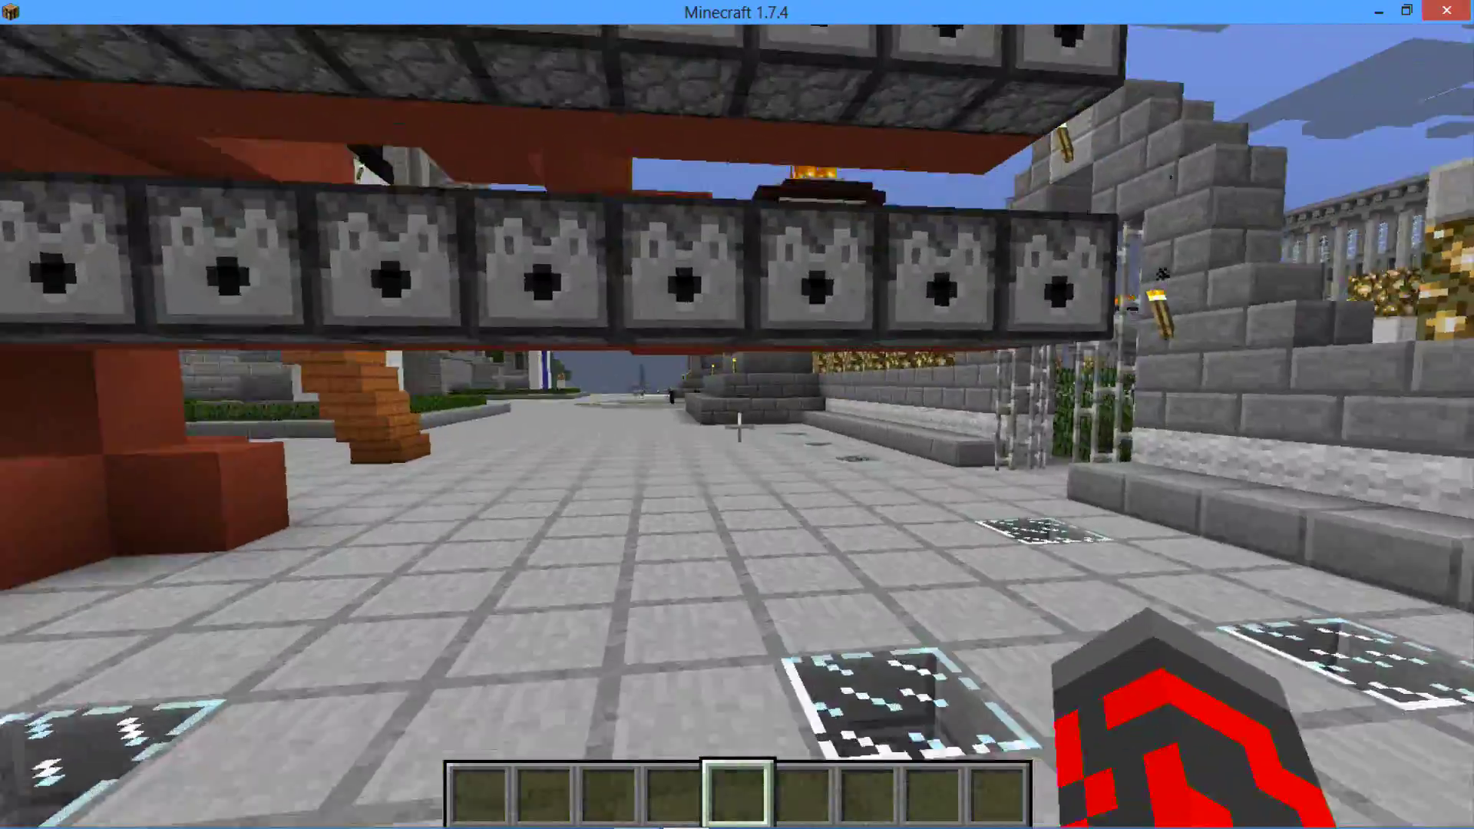
key("w")
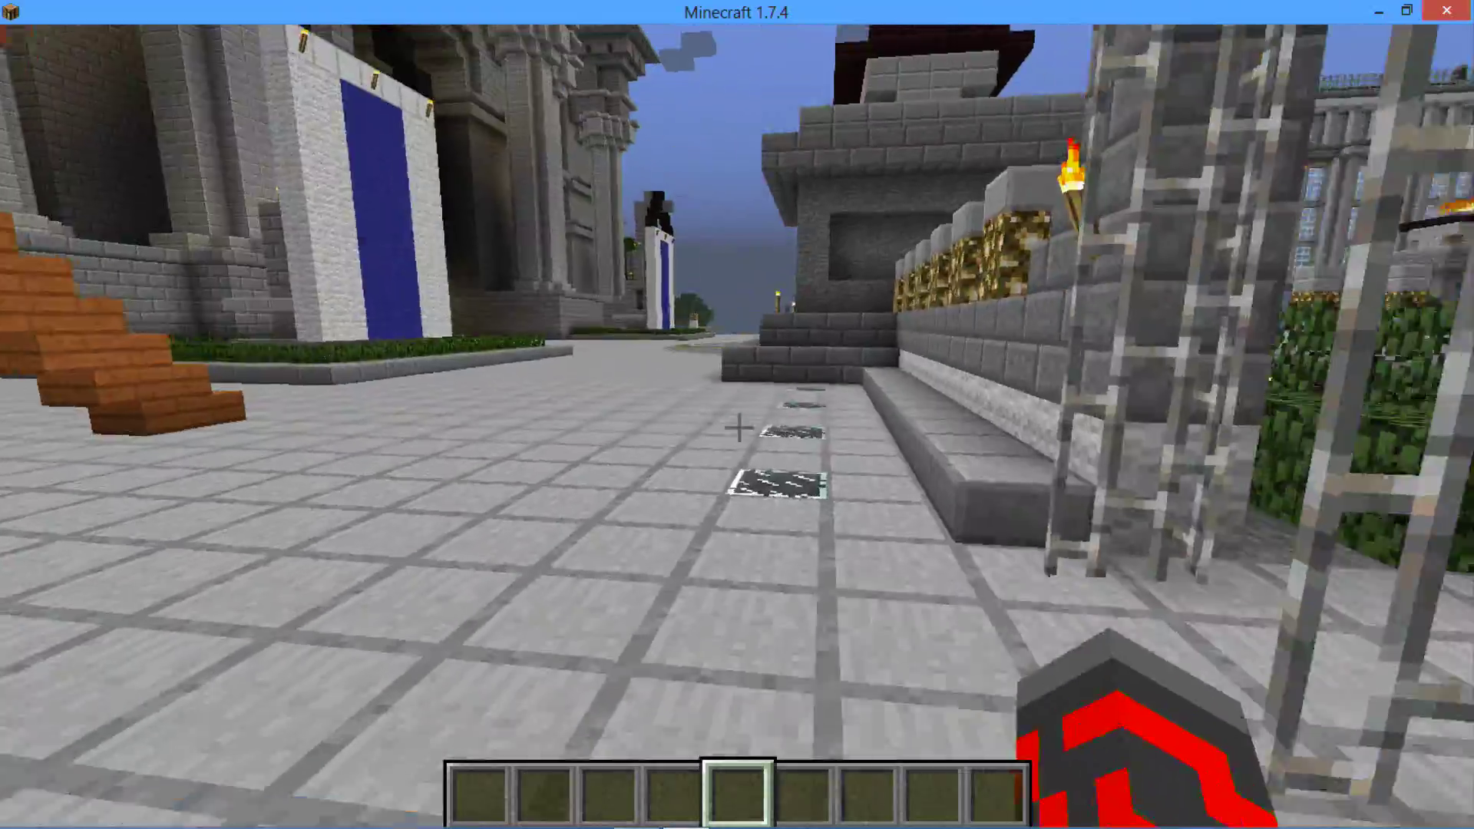
key("space")
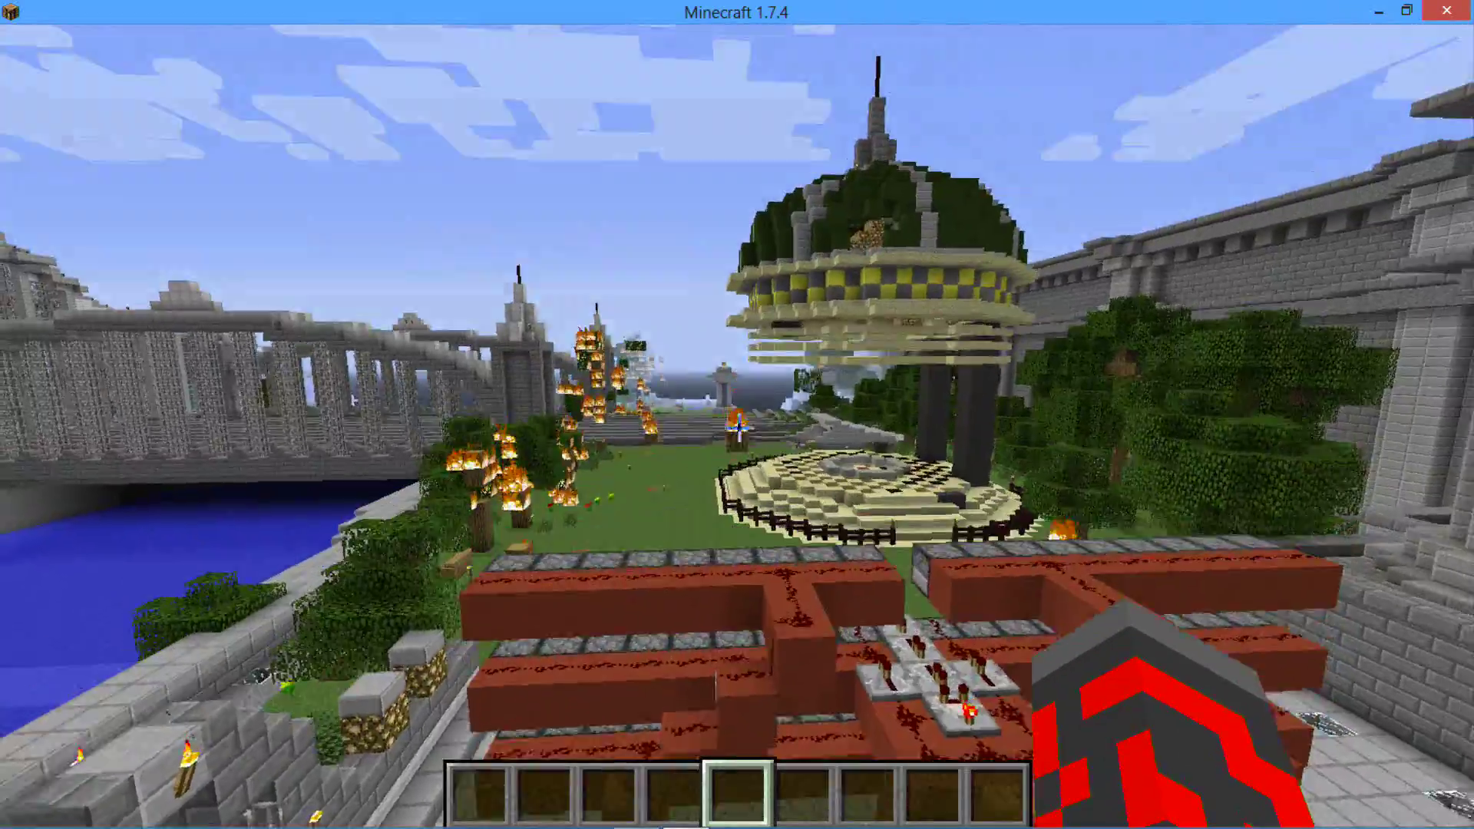
key("space")
key("w")
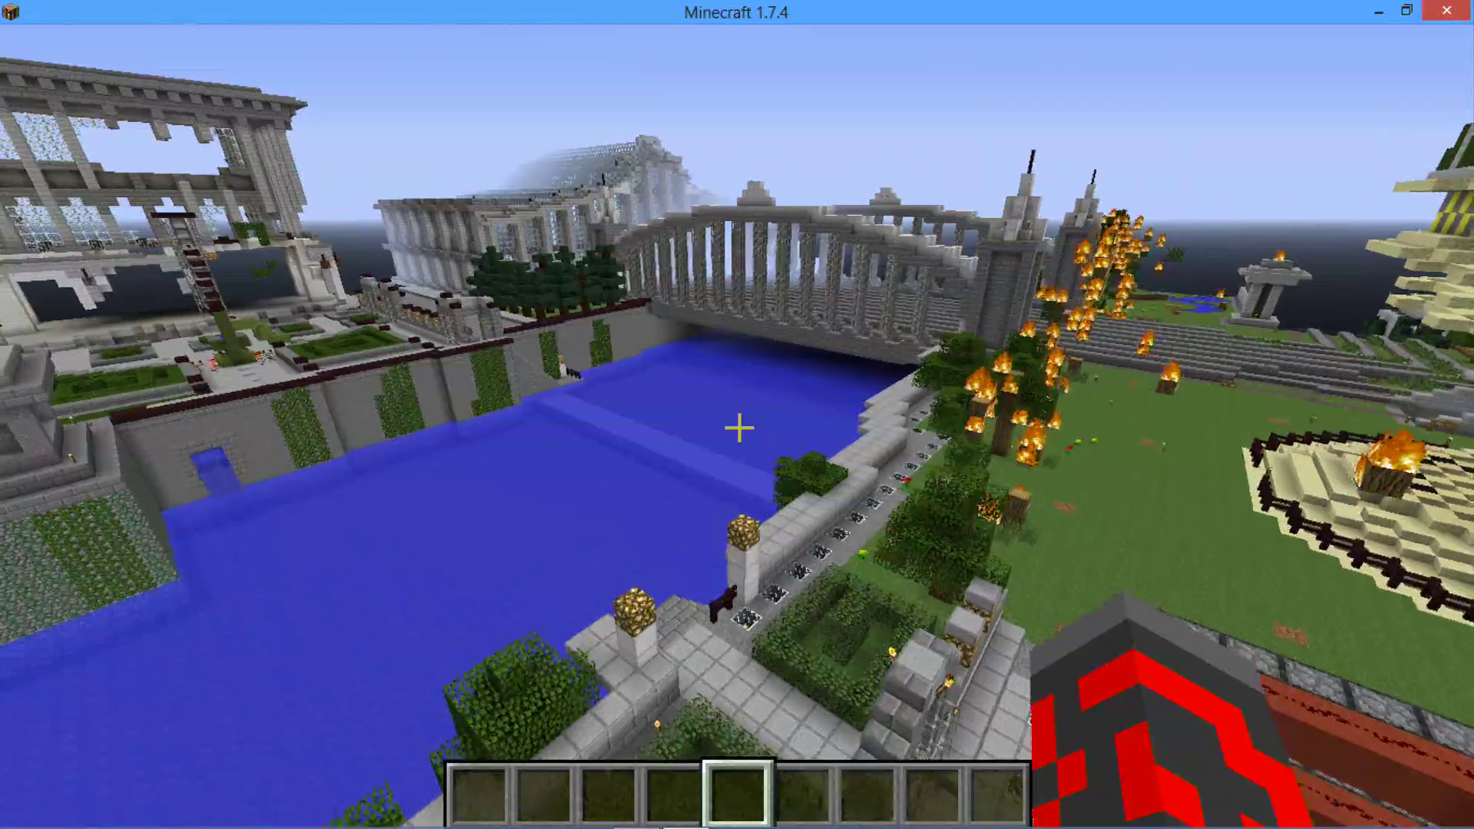
key("w")
key("w")
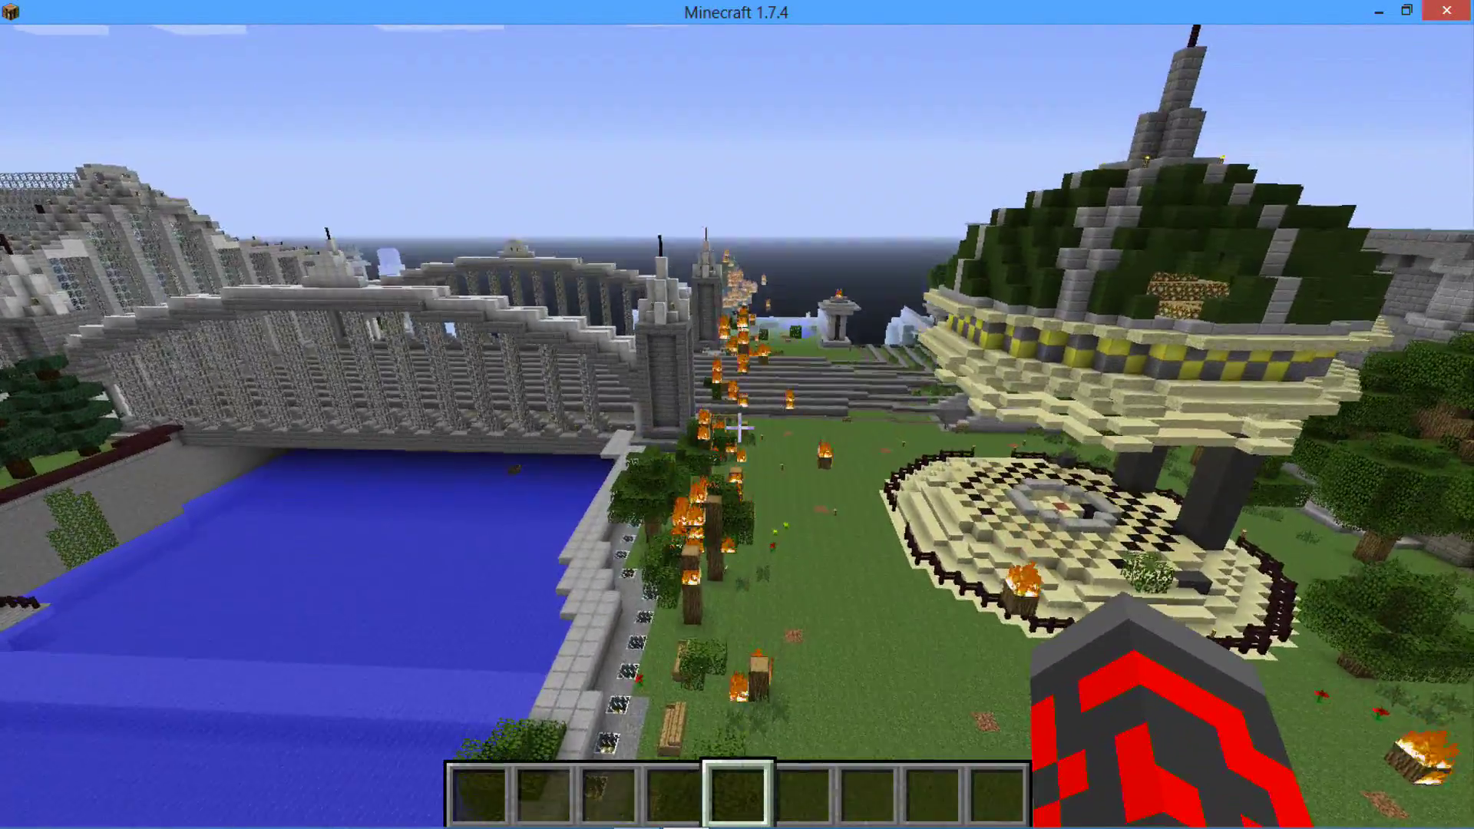
key("w")
key("w")
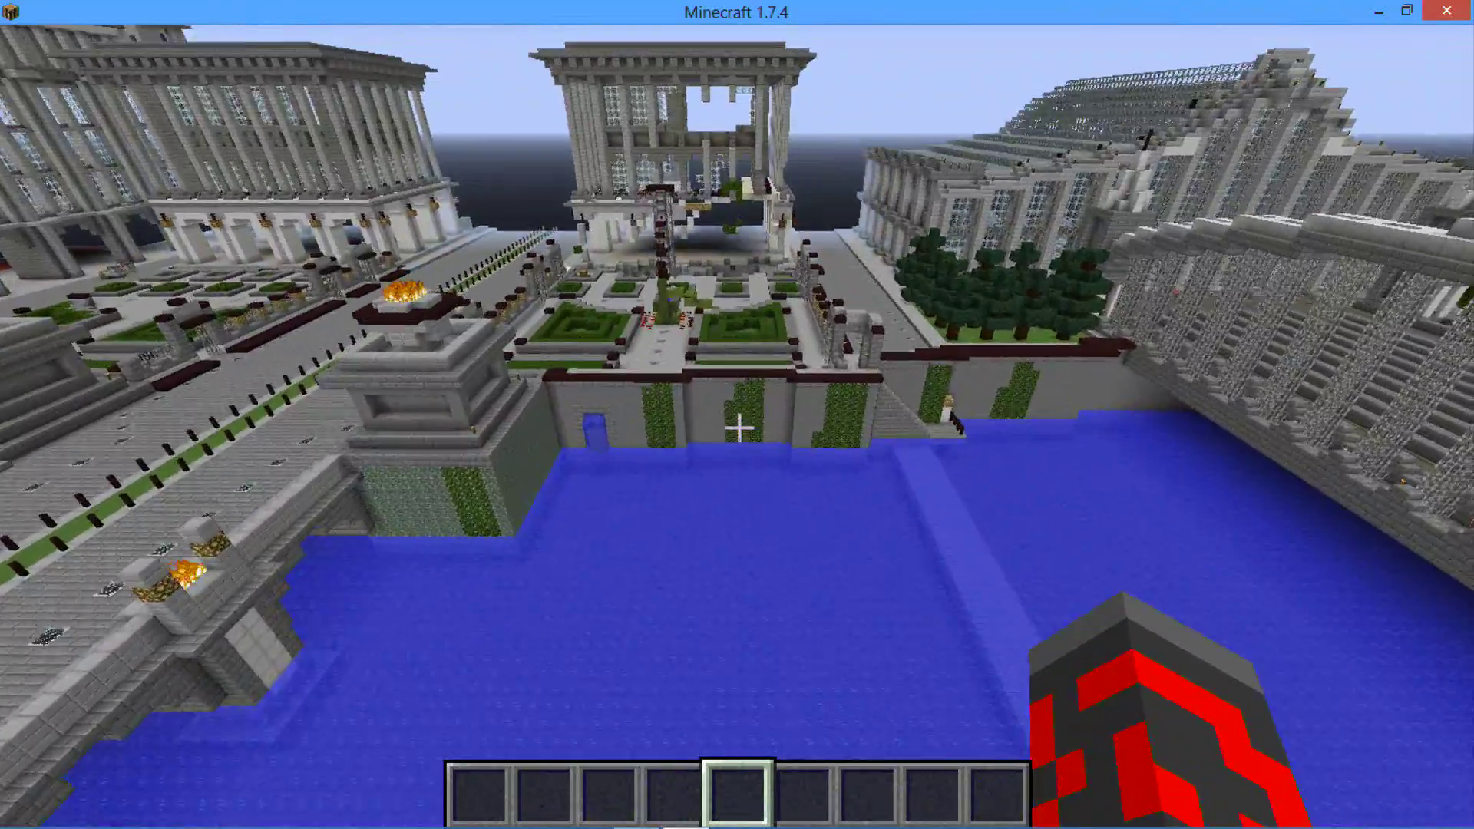
key("w")
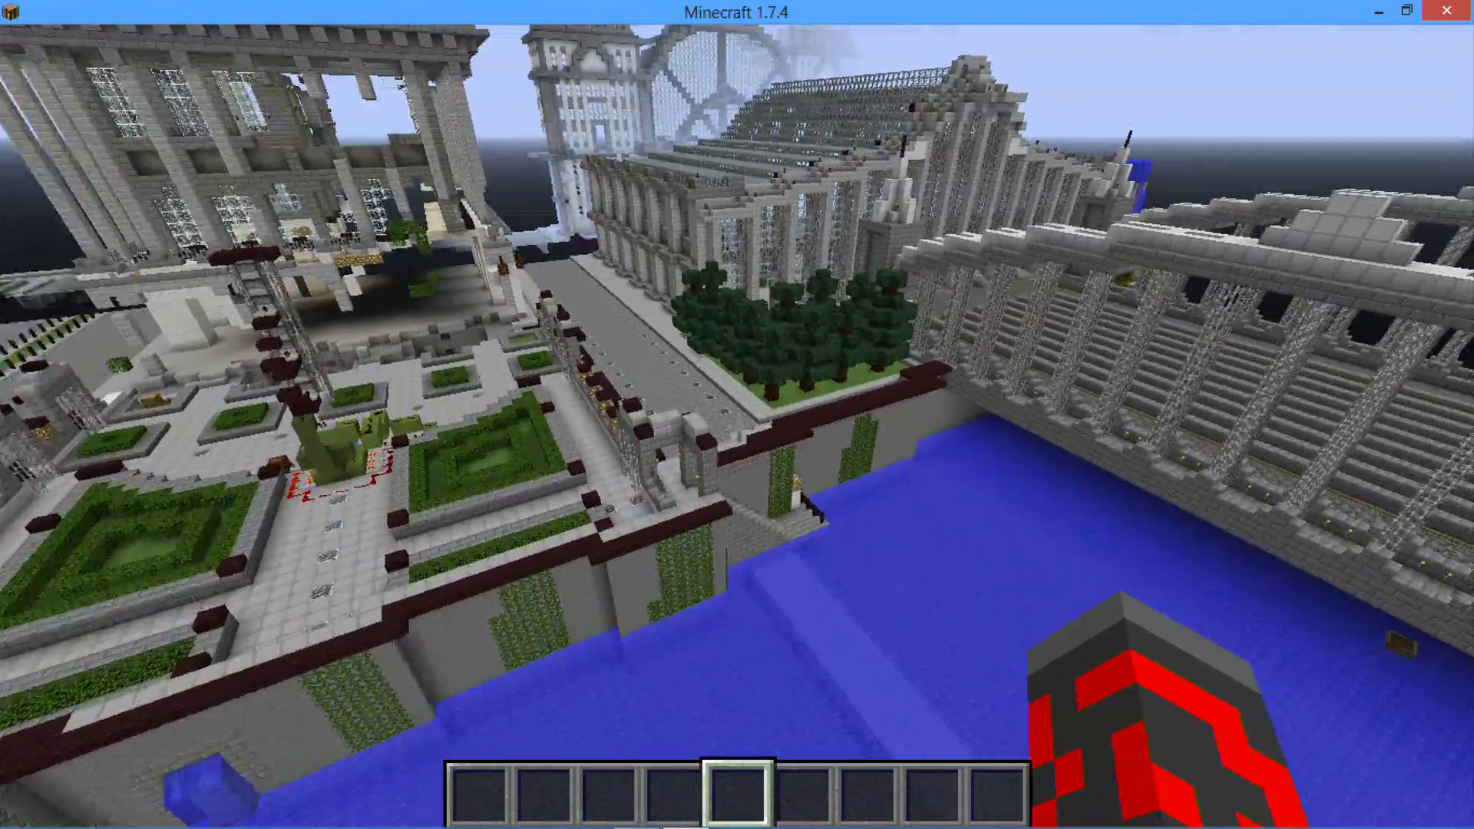
key("w")
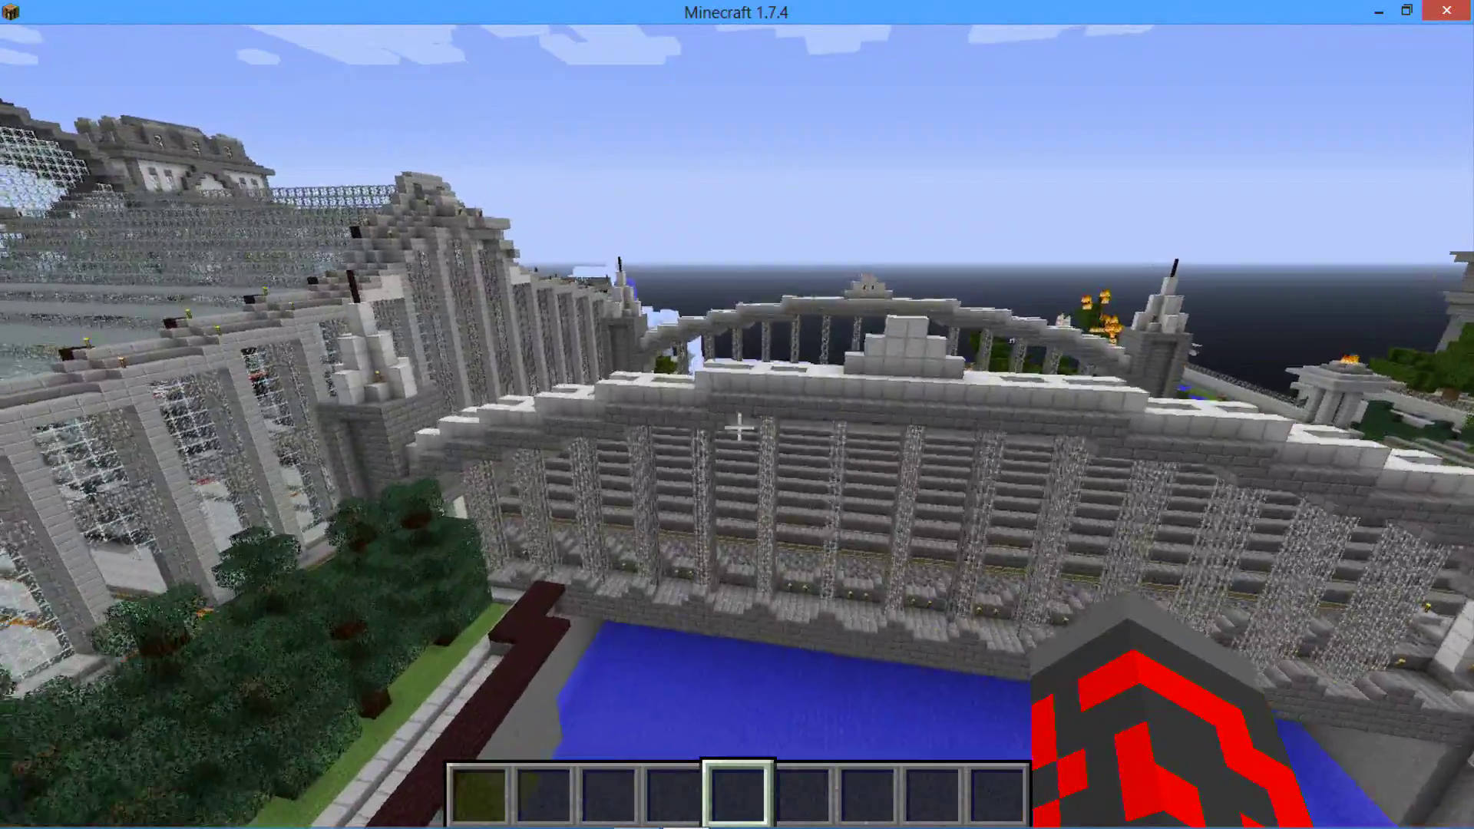
key("w")
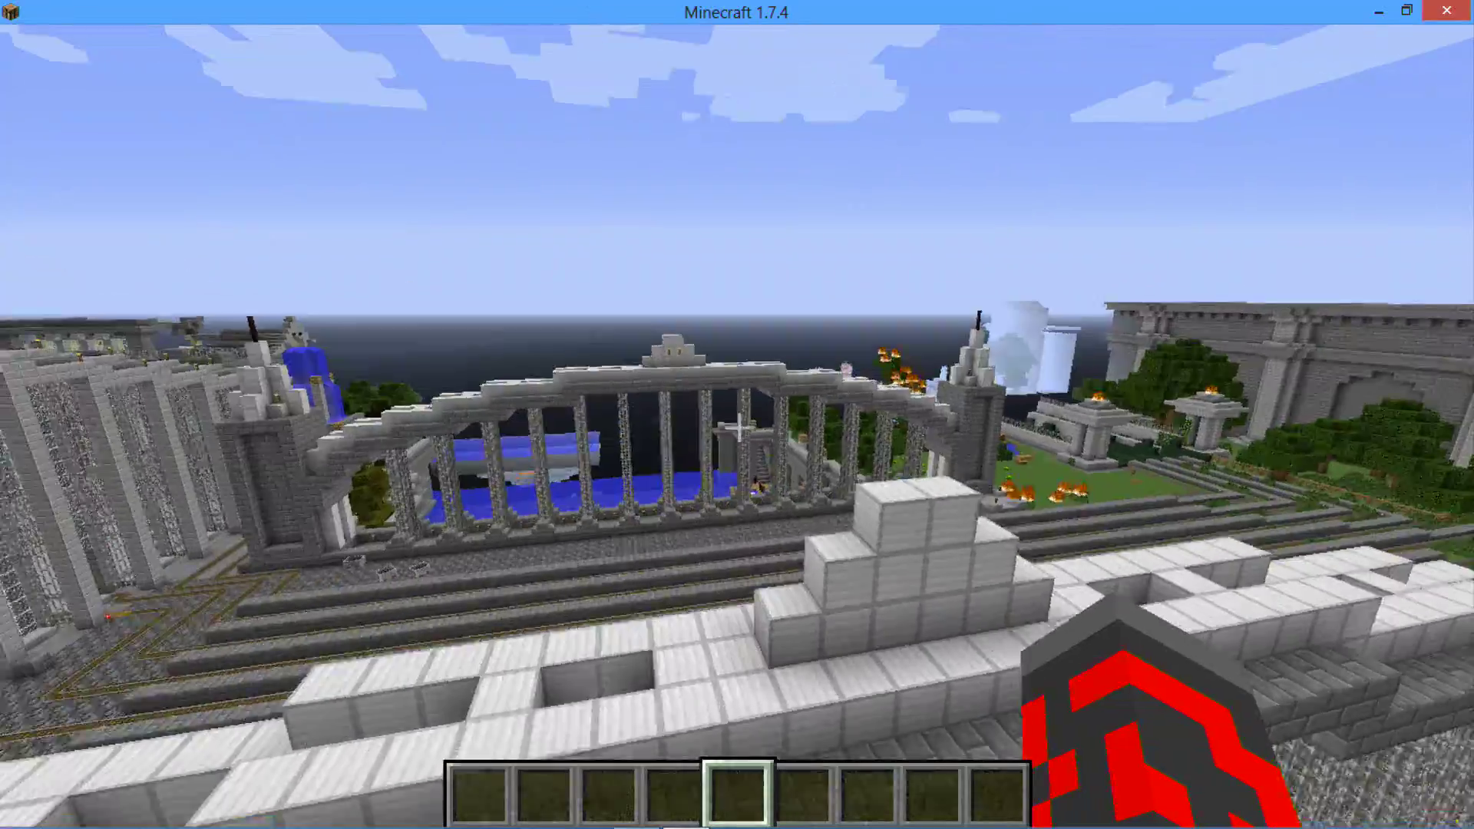
key("w")
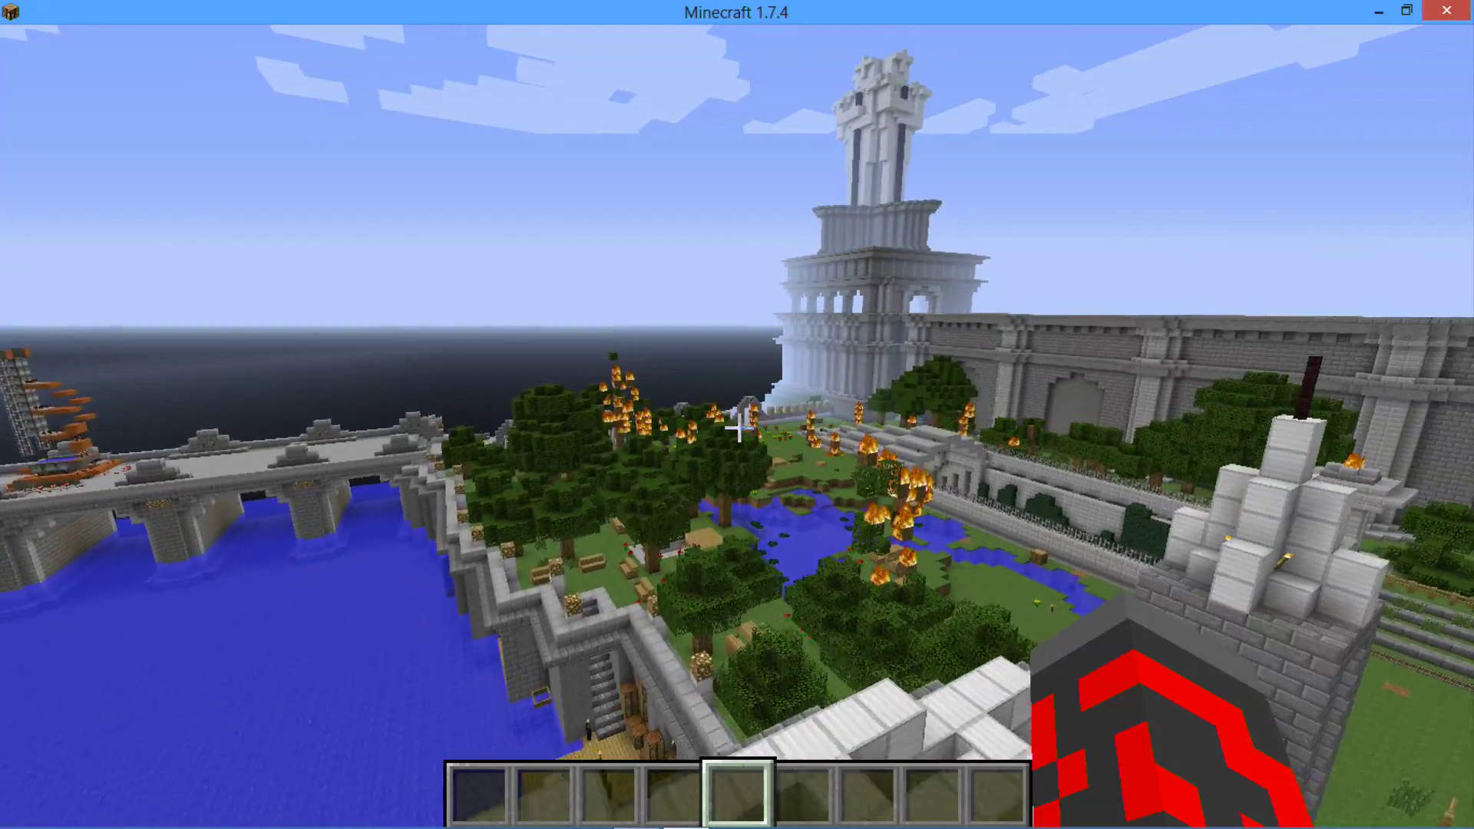
key("w")
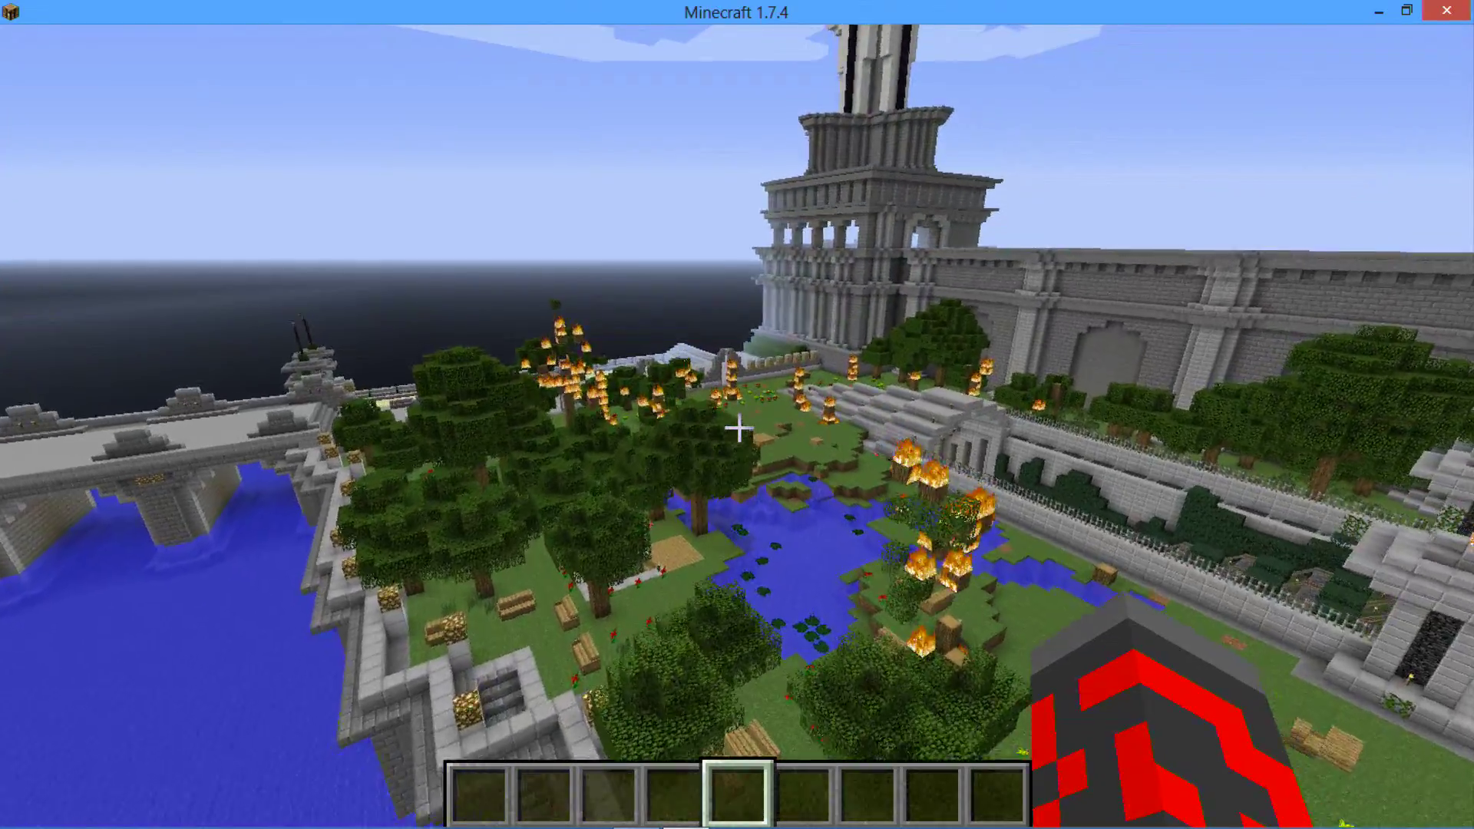
key("w")
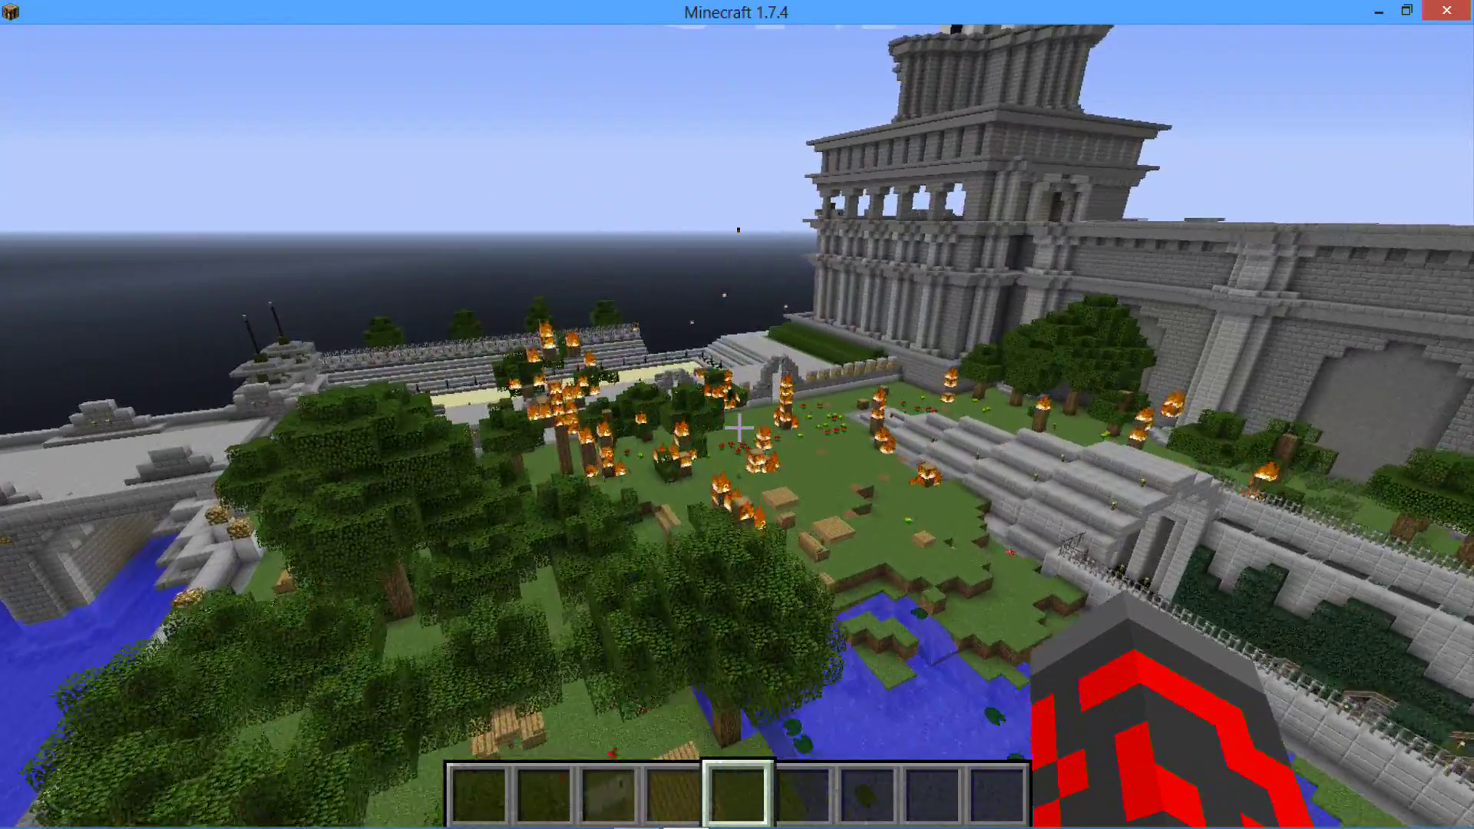
key("w")
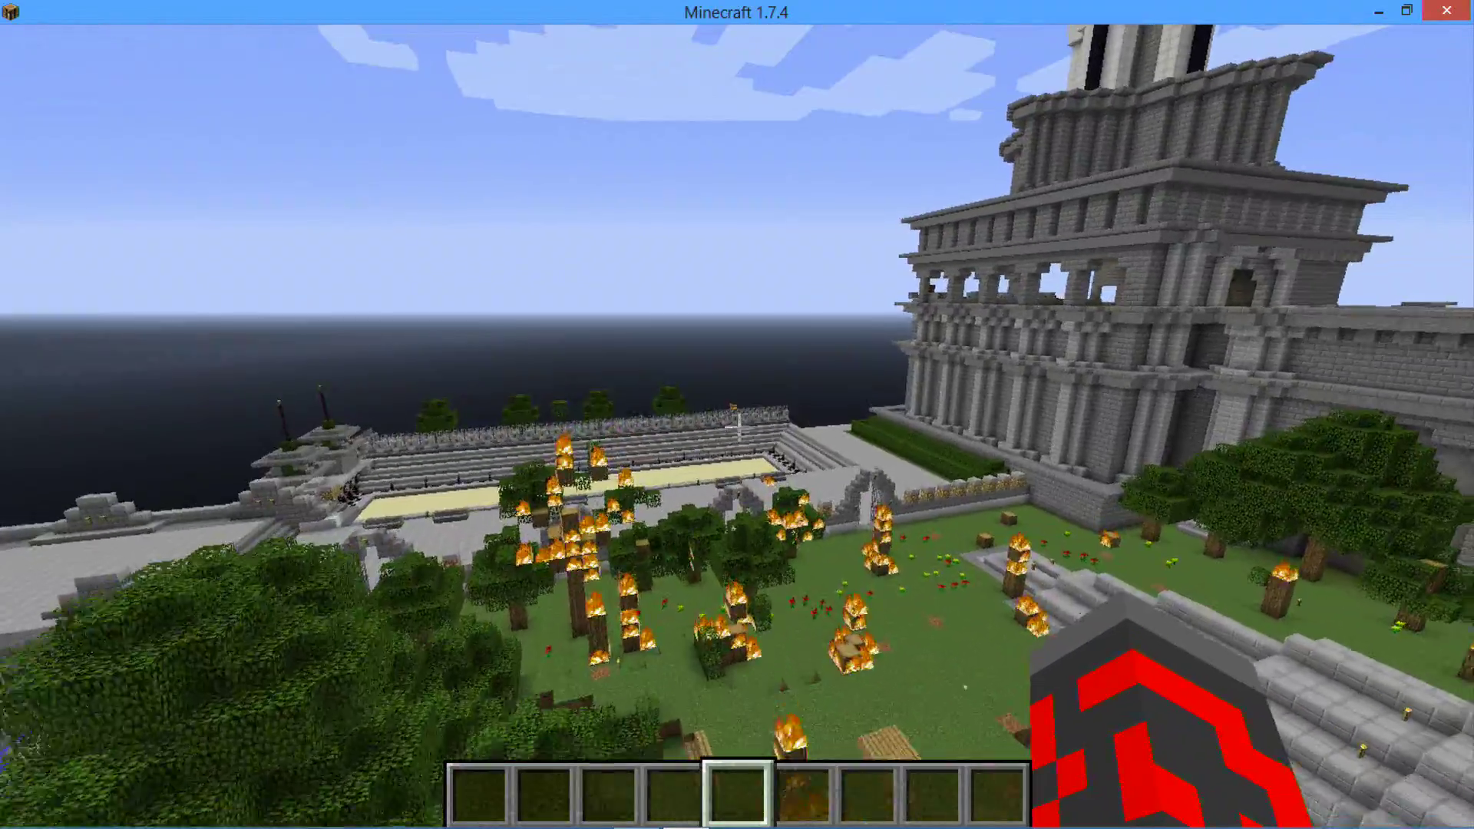
key("w")
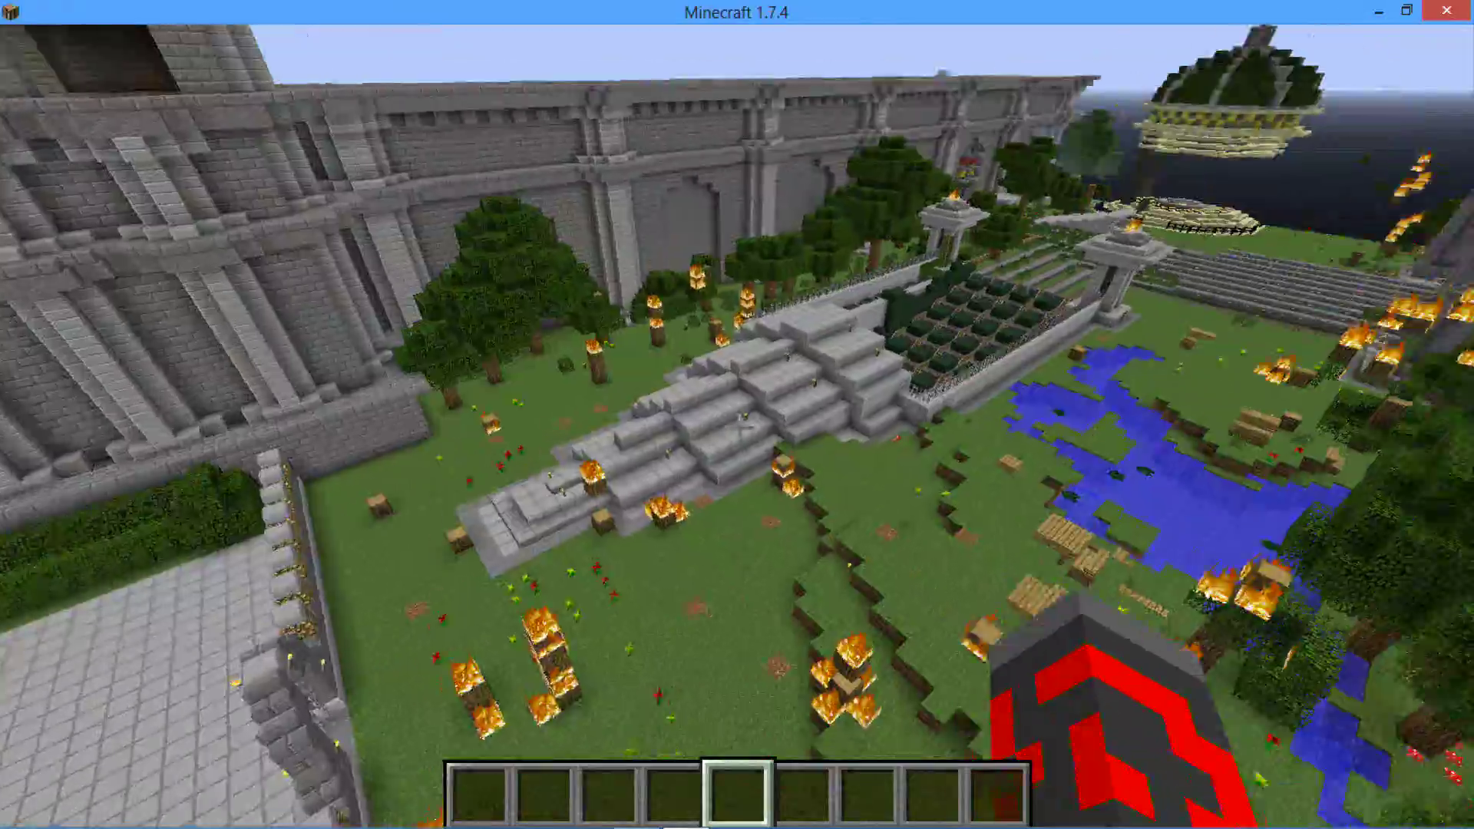
key("w")
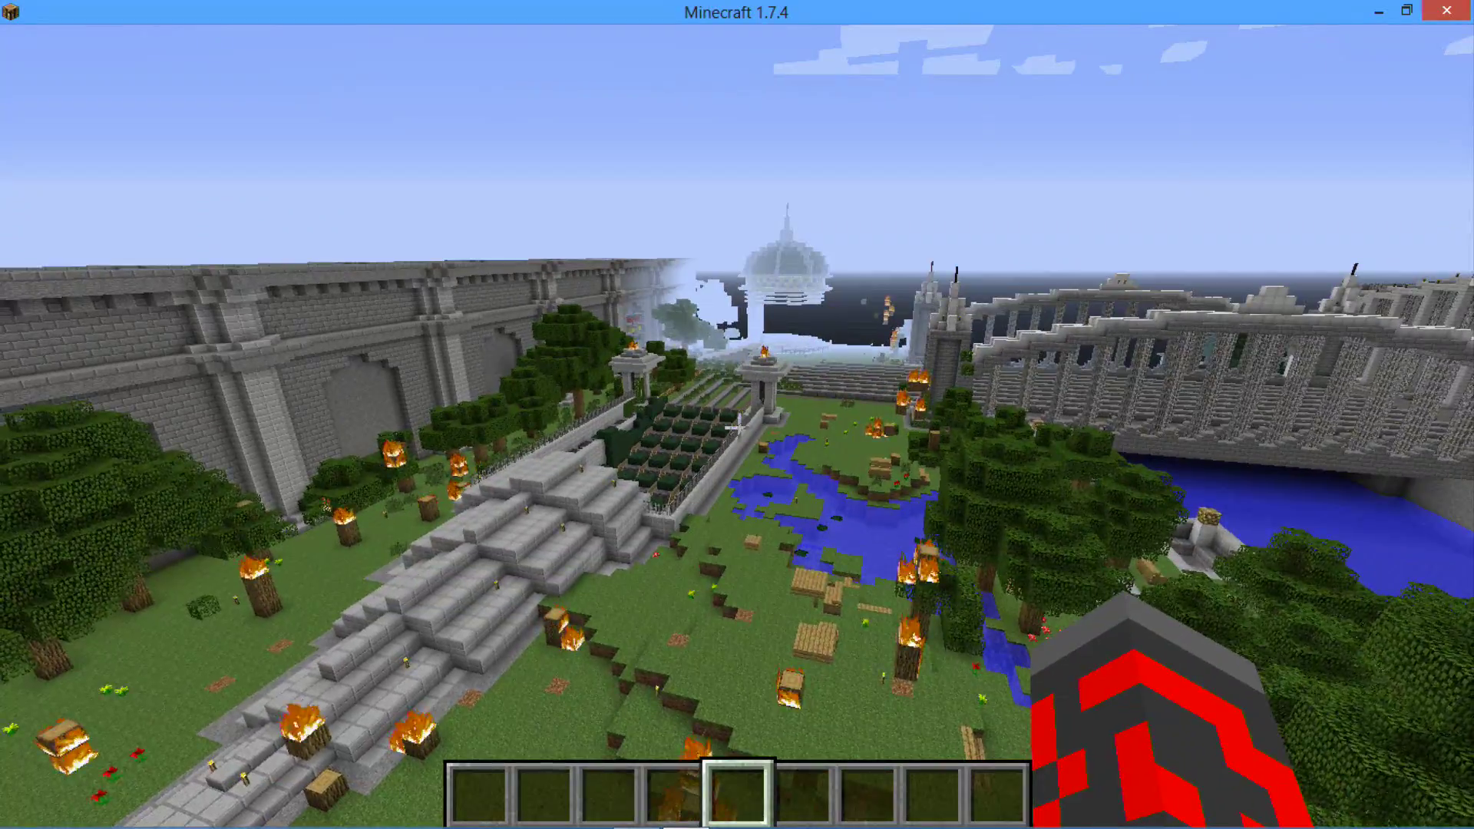
key("w")
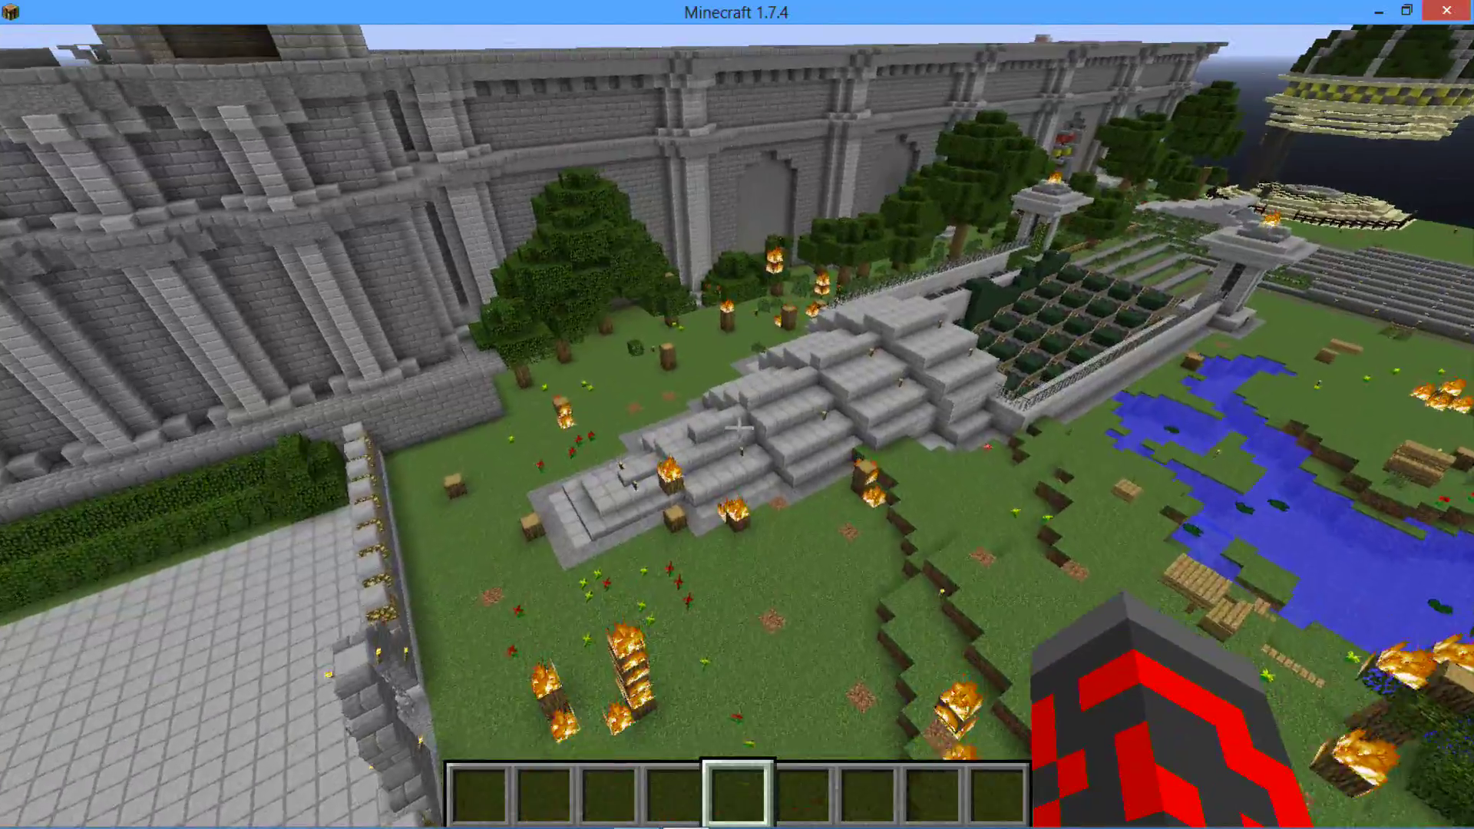
key("w")
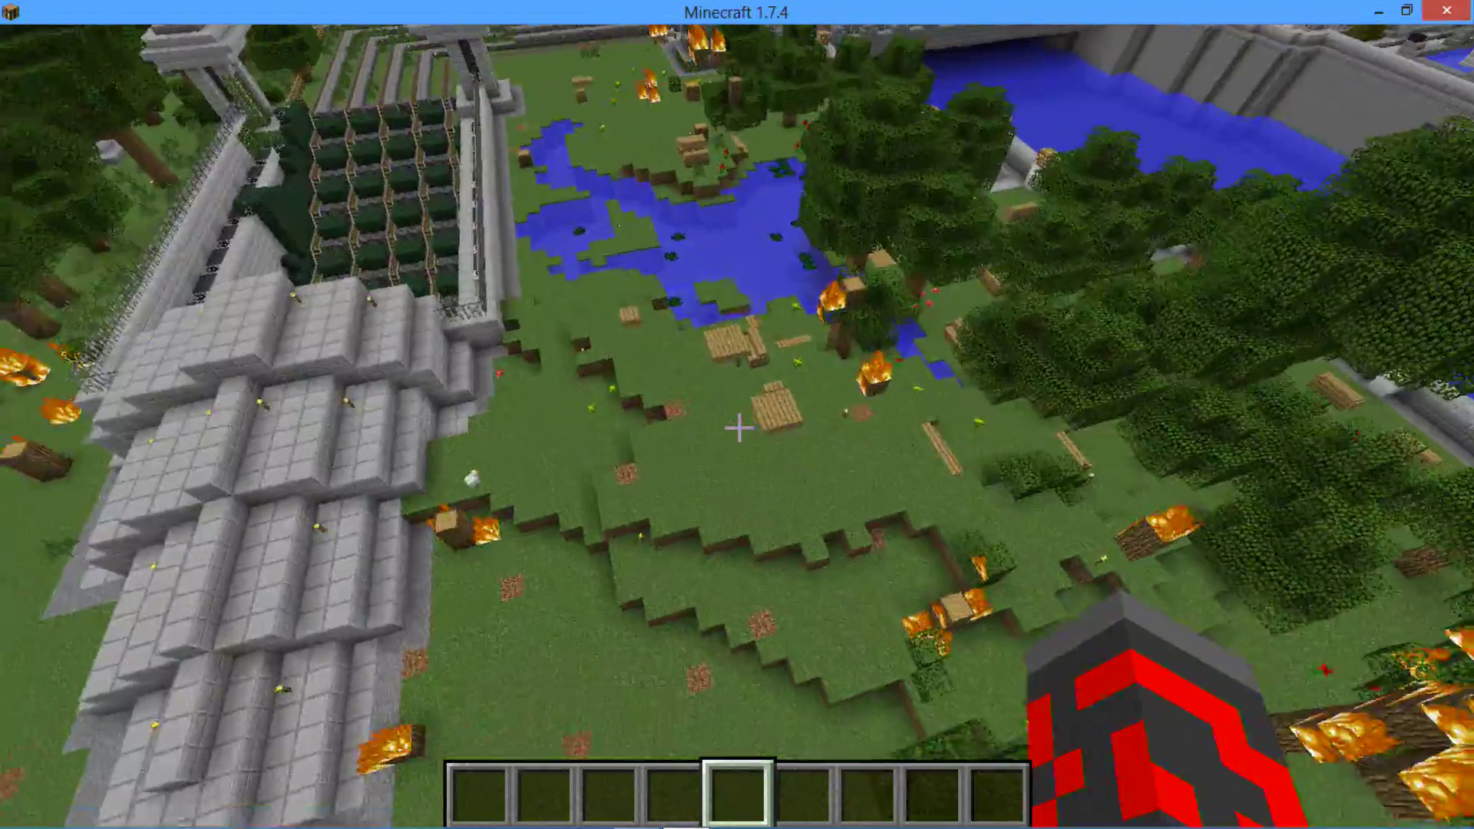
key("w")
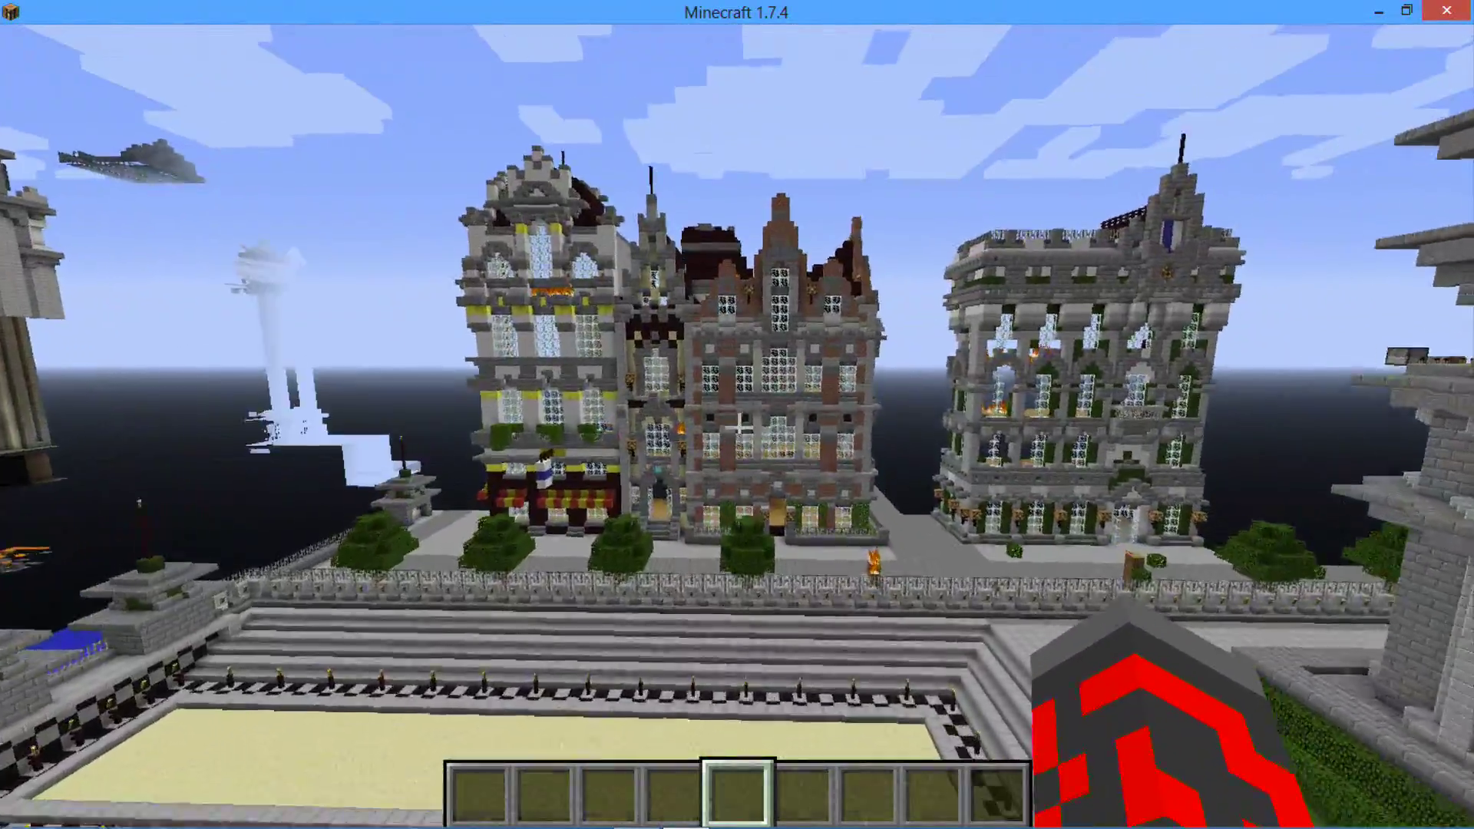
- Fly past the brick and green-trimmed buildings up to the burning windows
key("w")
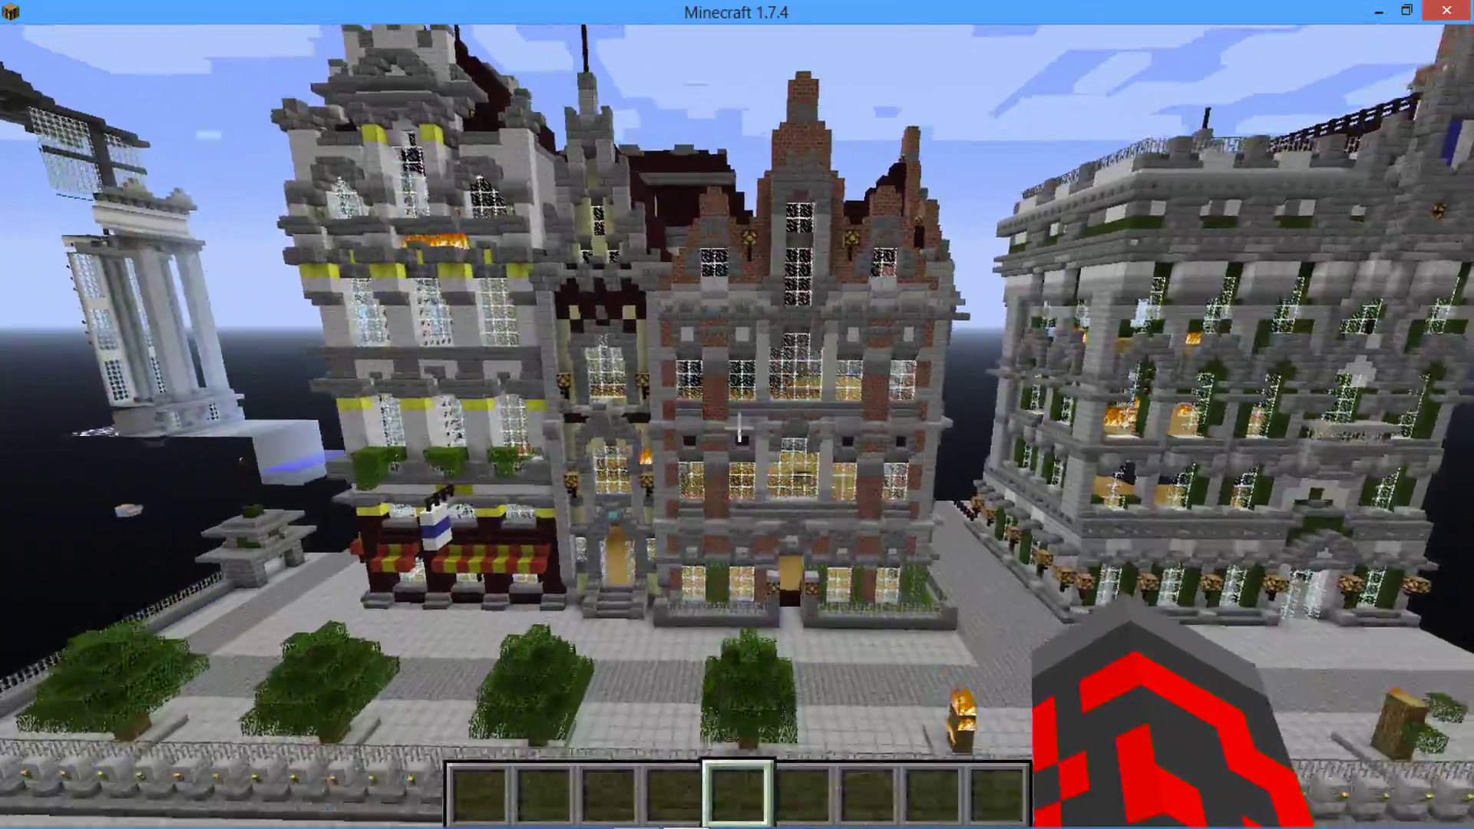
key("w")
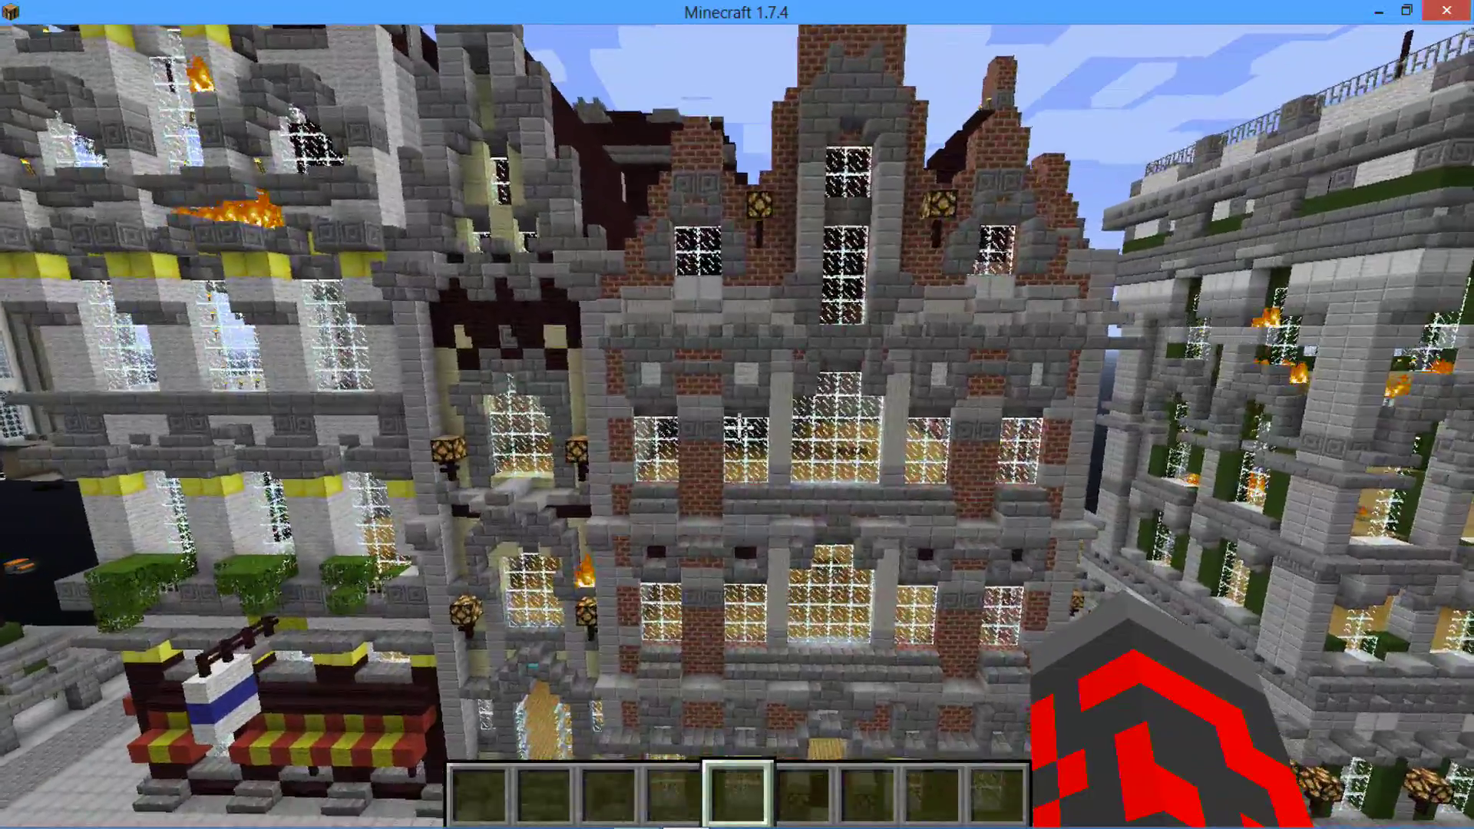
key("w")
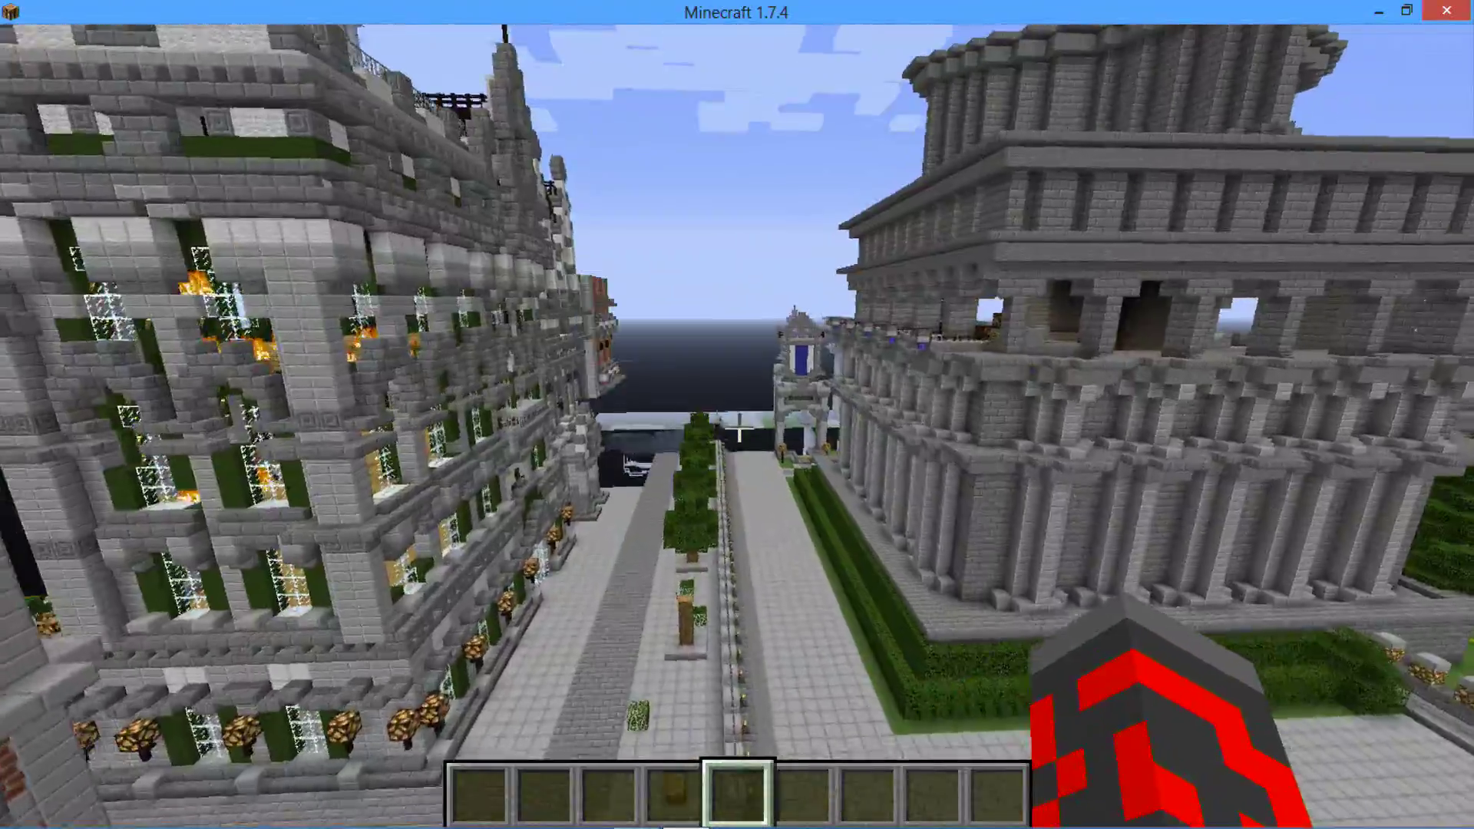
key("w")
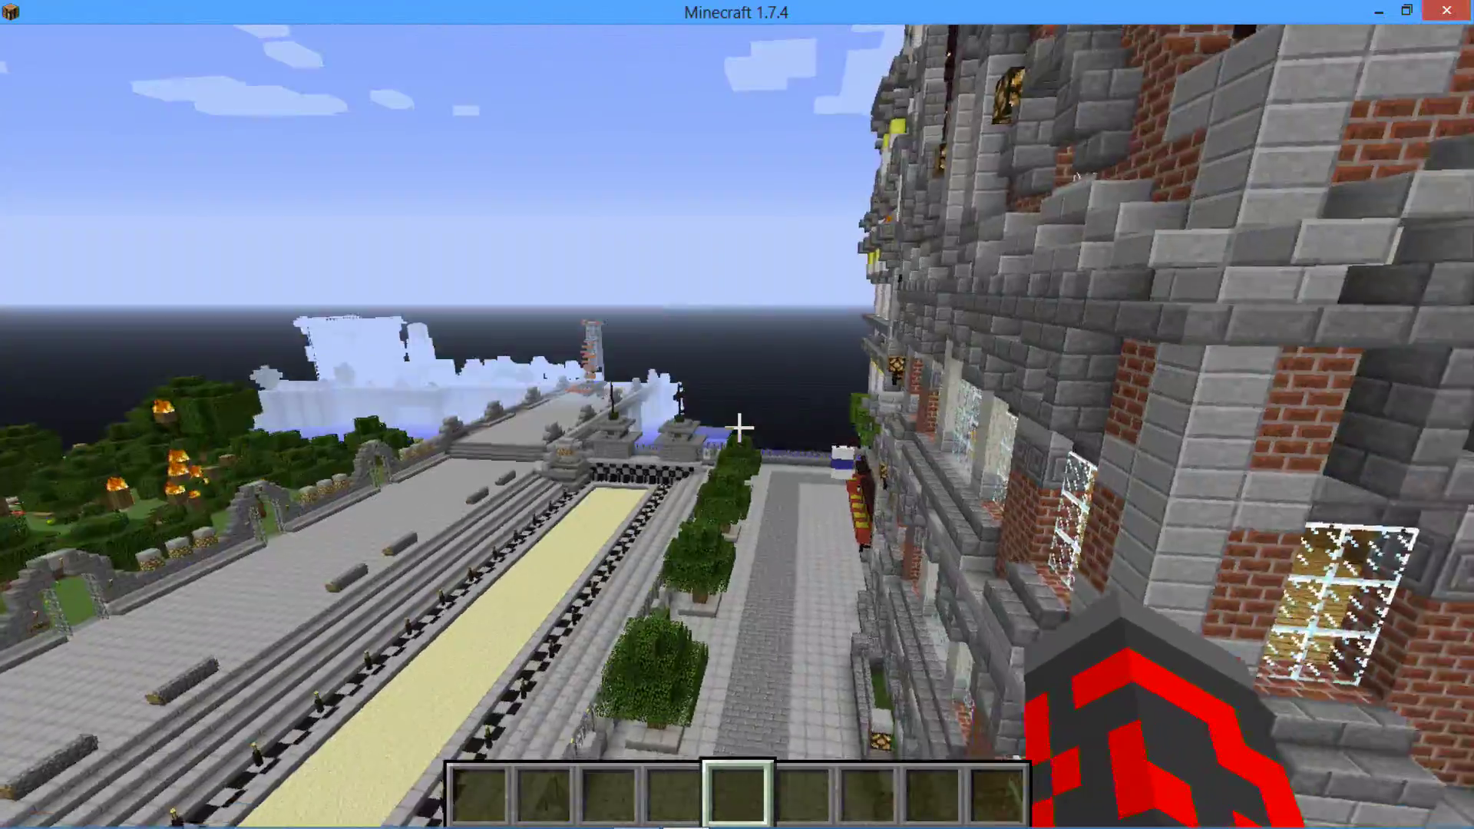
- Fly along the facades beside the plaza toward the burning grey stone building
key("w")
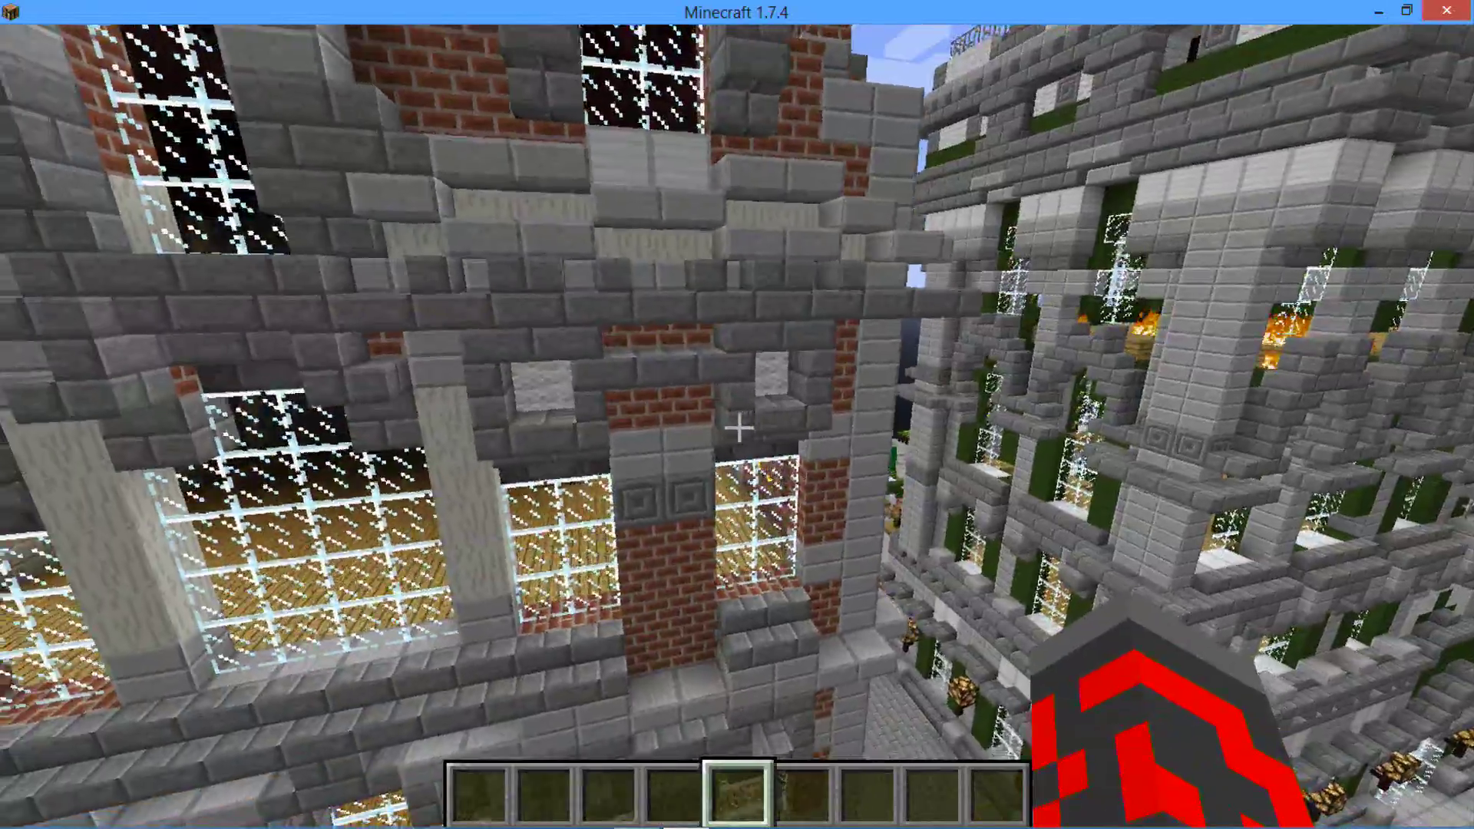
key("w")
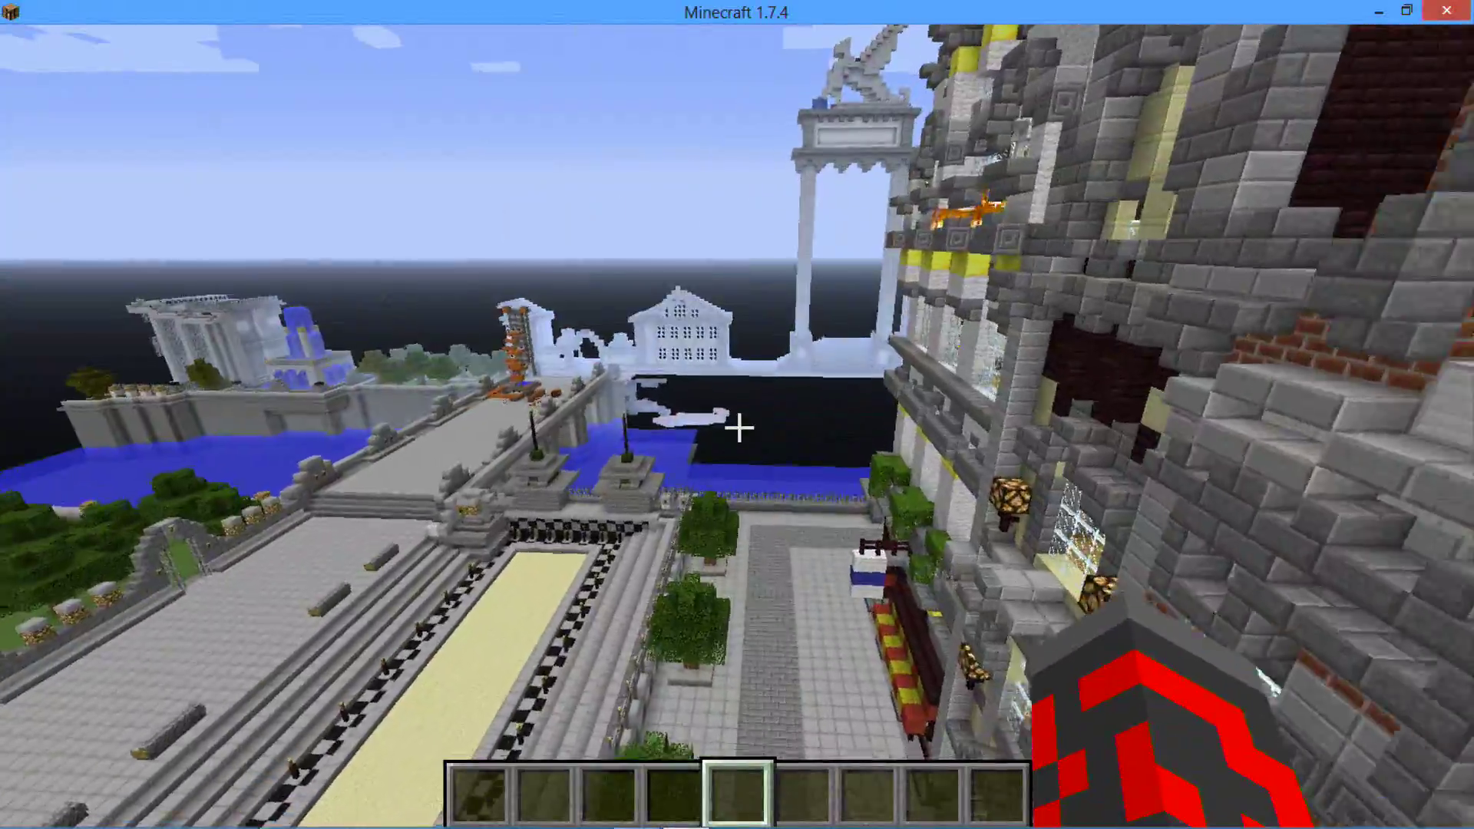
key("w")
key("w")
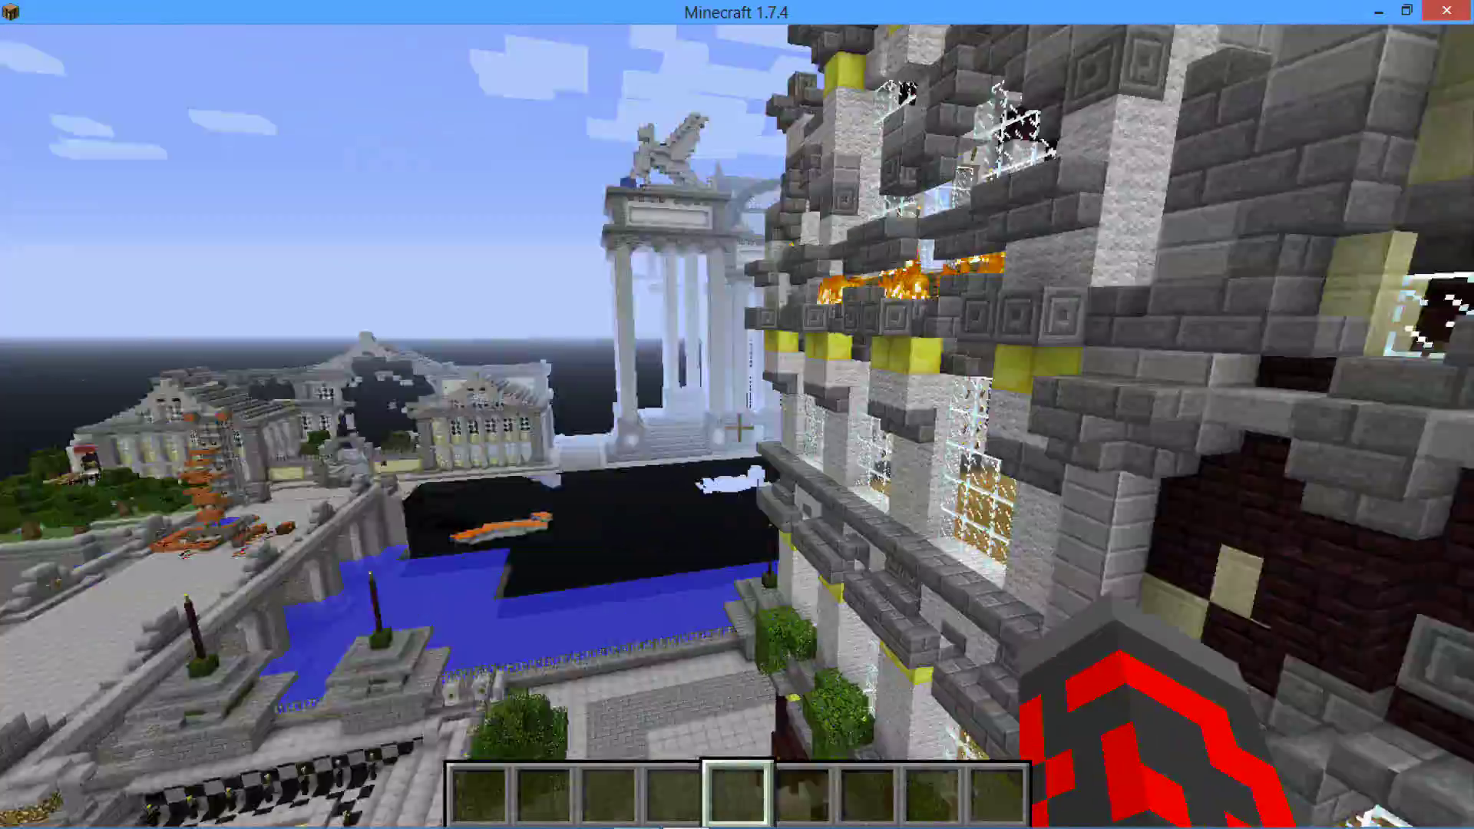
key("w")
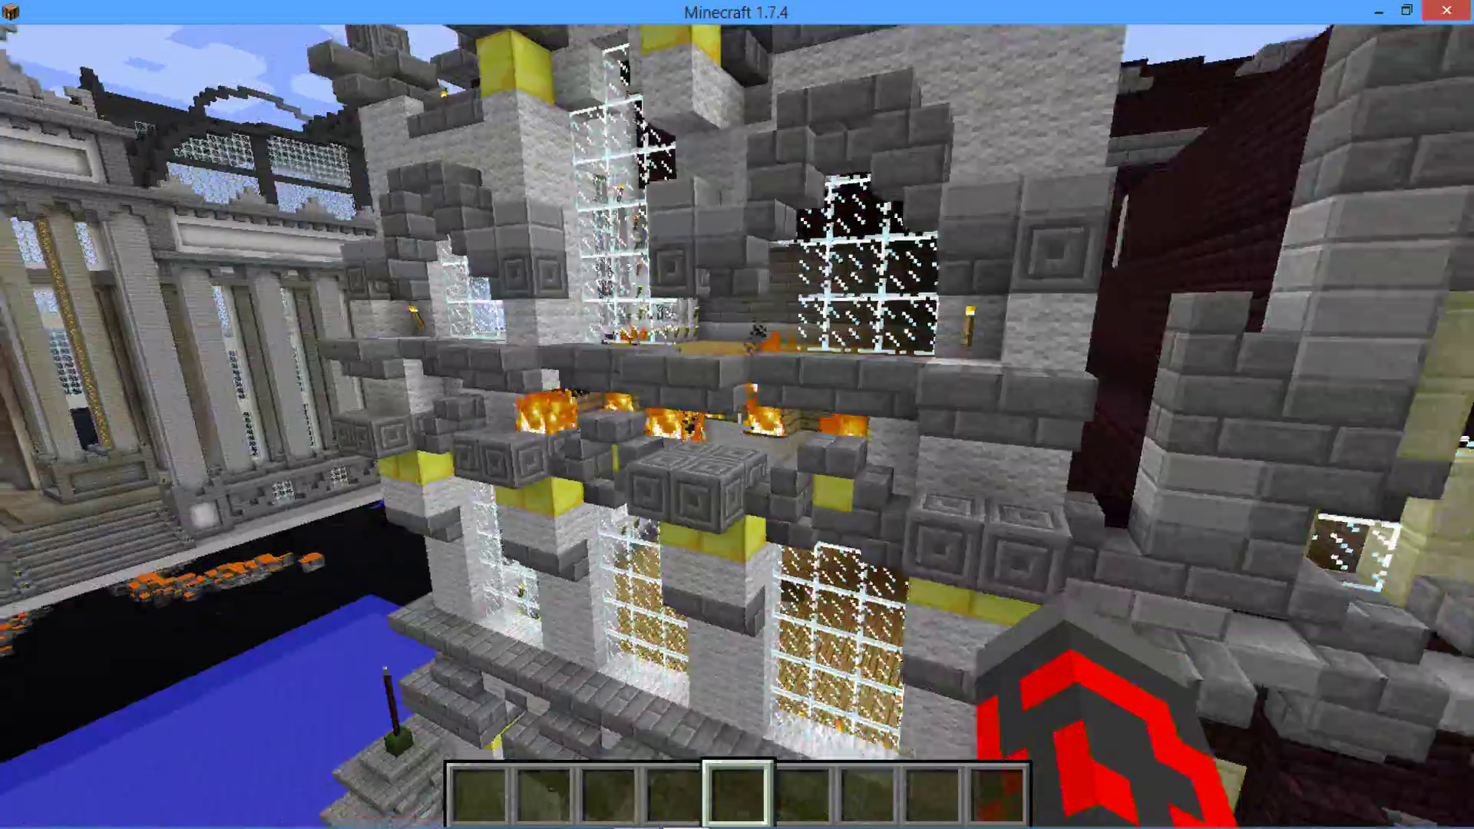
key("w")
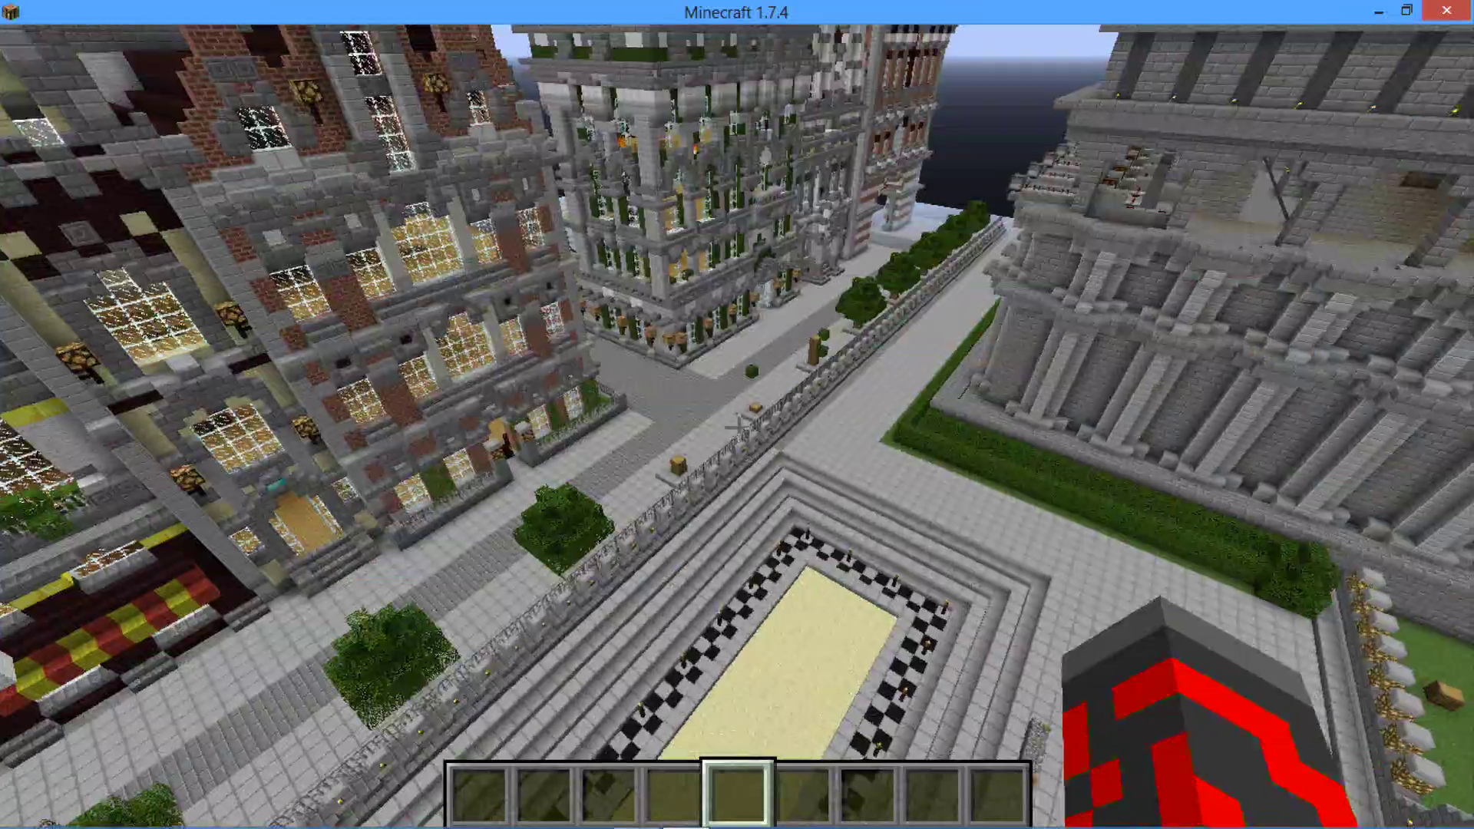
- Fly over the burning park and approach the arched bridge
key("w")
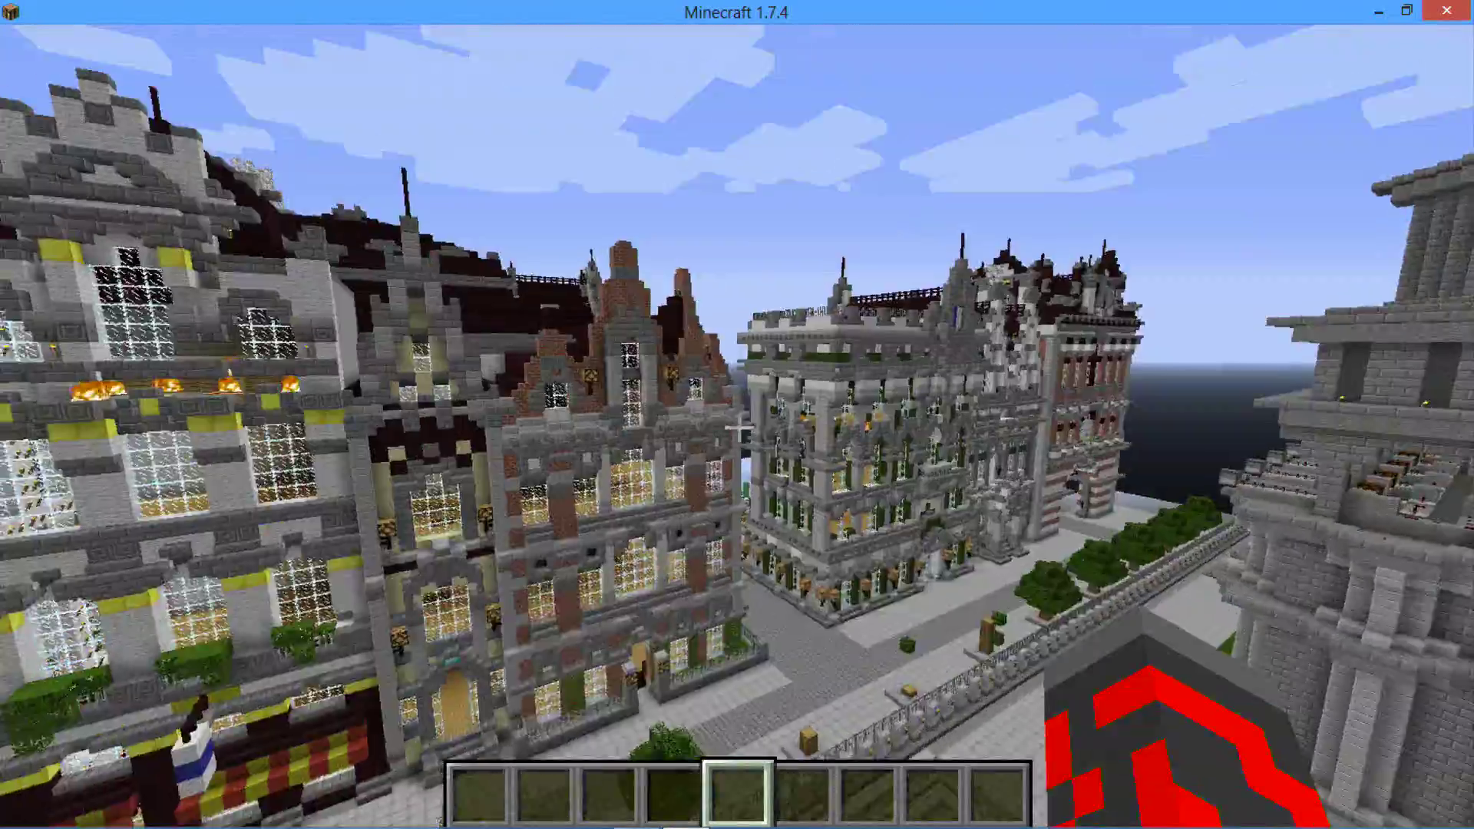
key("w")
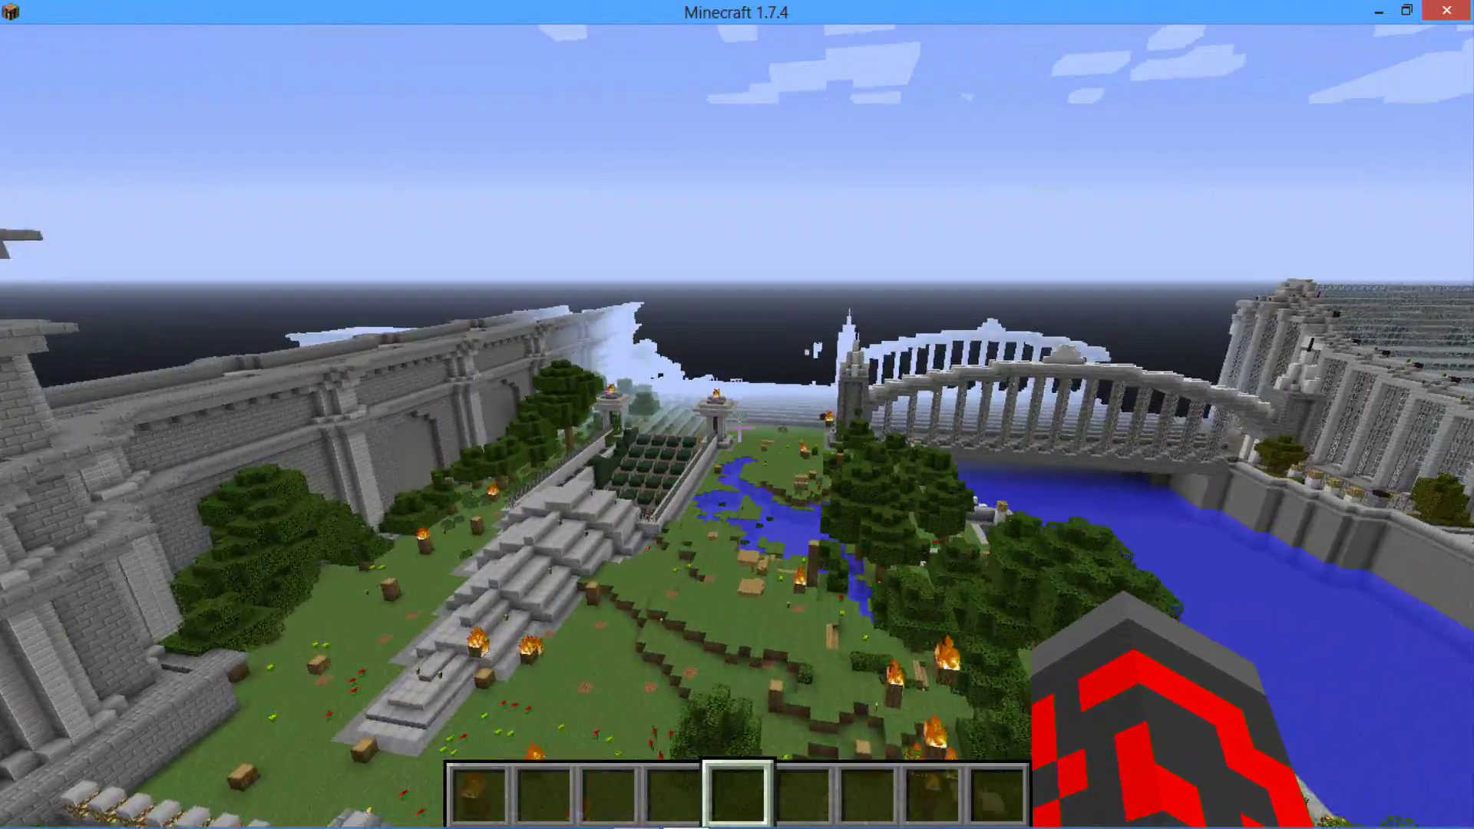
key("w")
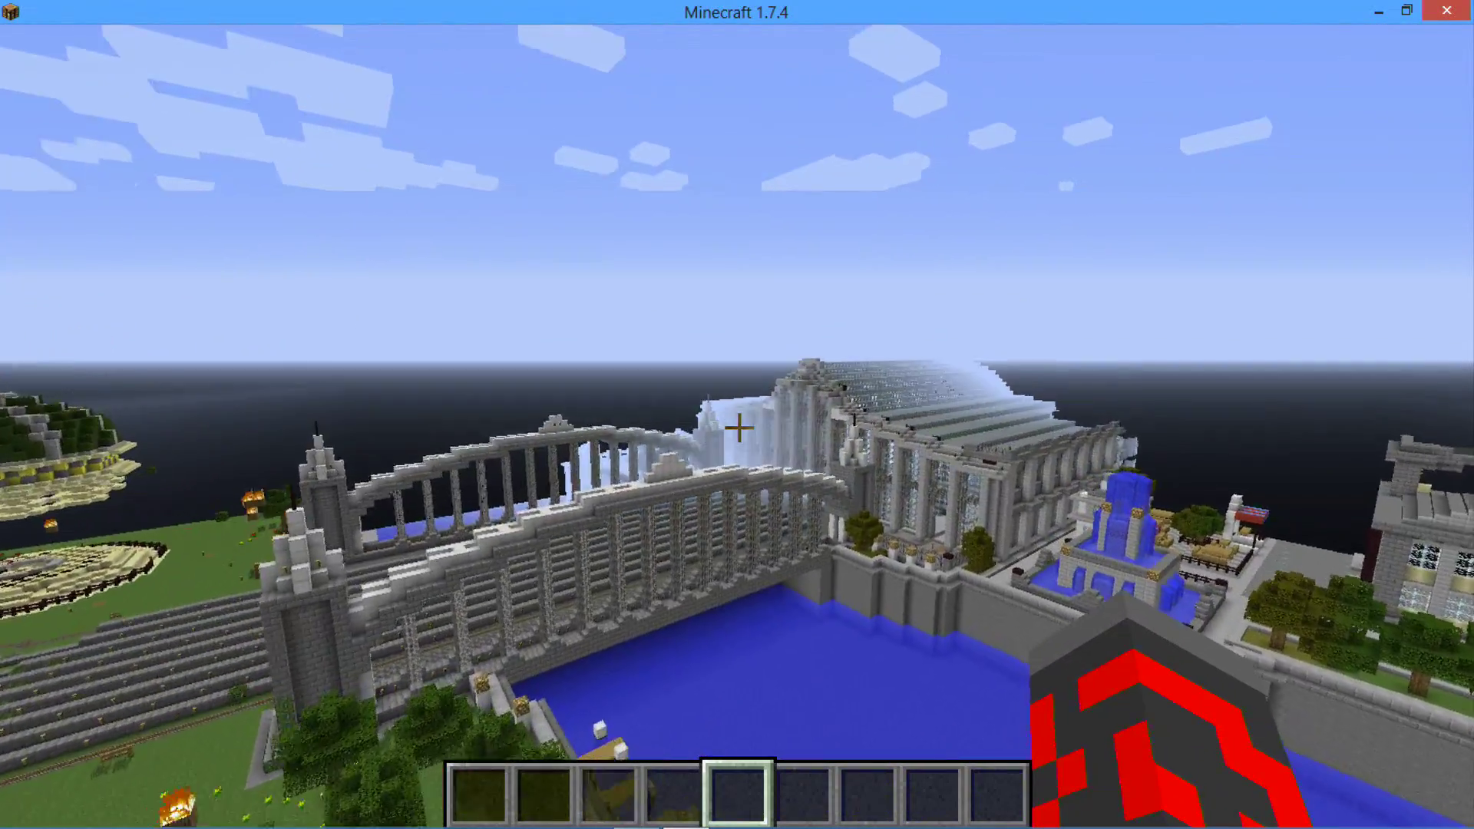
key("w")
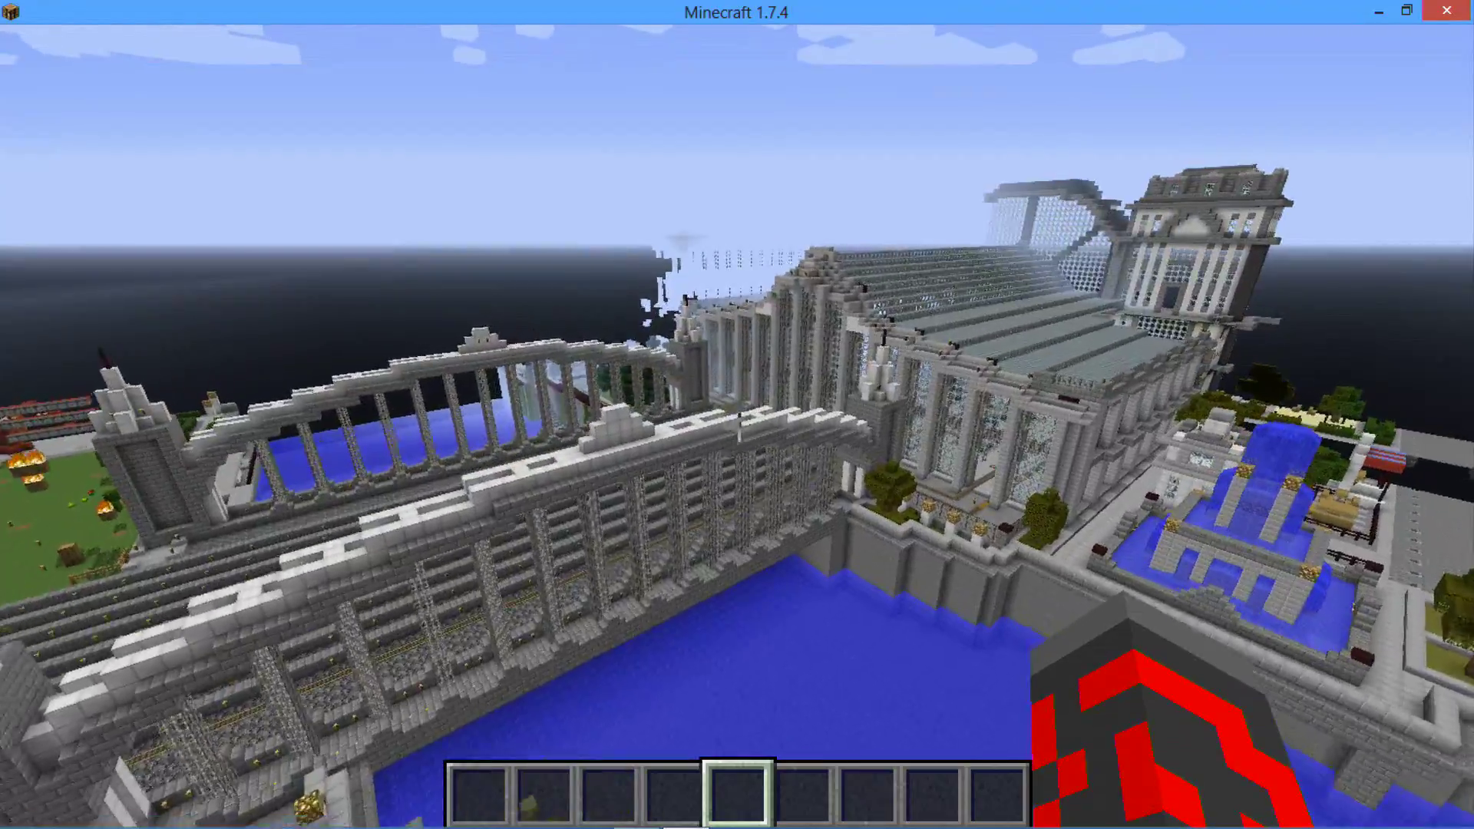
- Fly on from the bridge to the foggy lamp-lit plaza, reading the 'Patrick Stewarts Garage' sign
key("w")
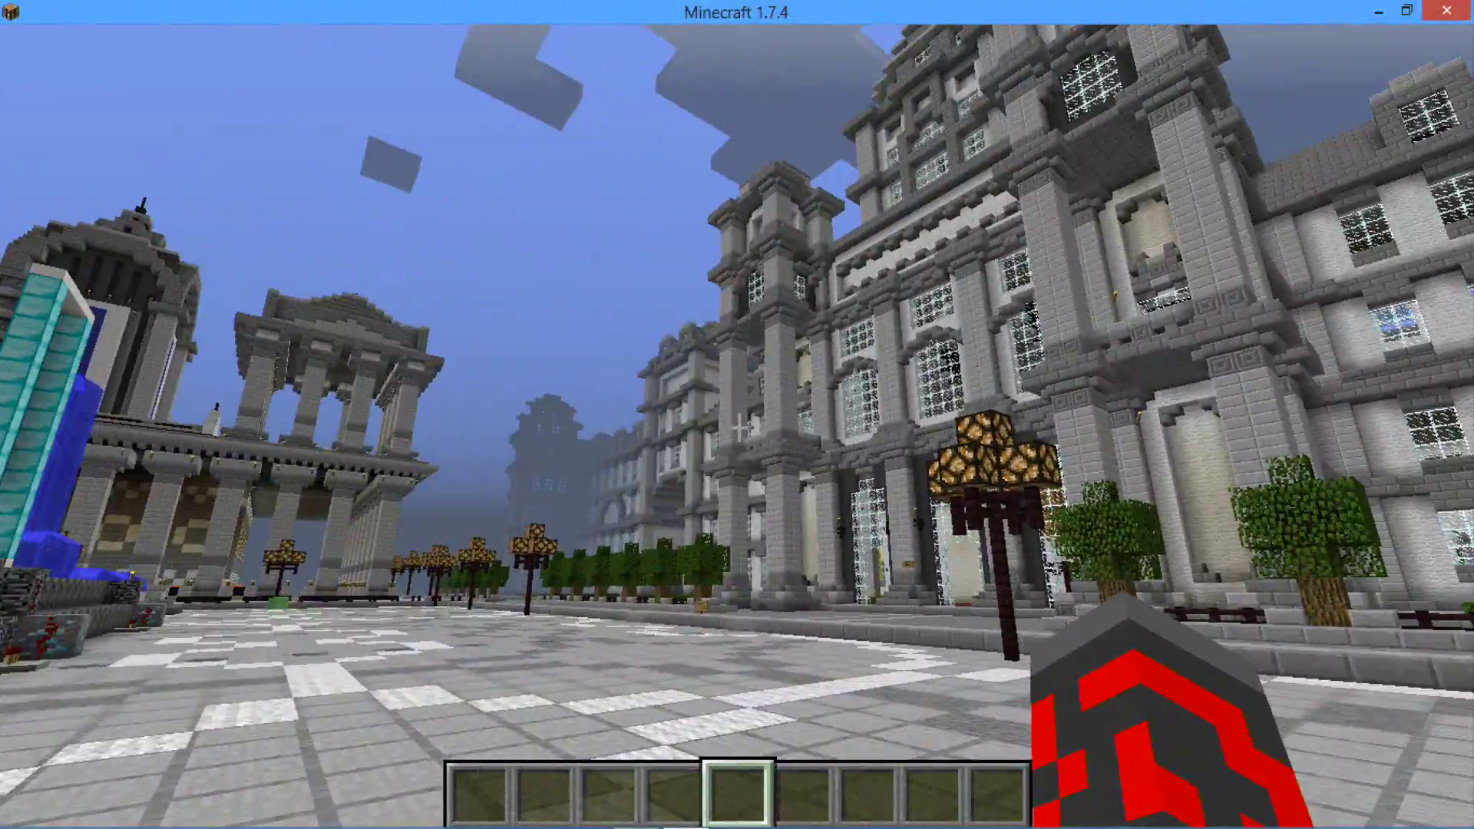
- Show the character in front view with F5, then return to first person at the firing station
key("F5")
key("F5")
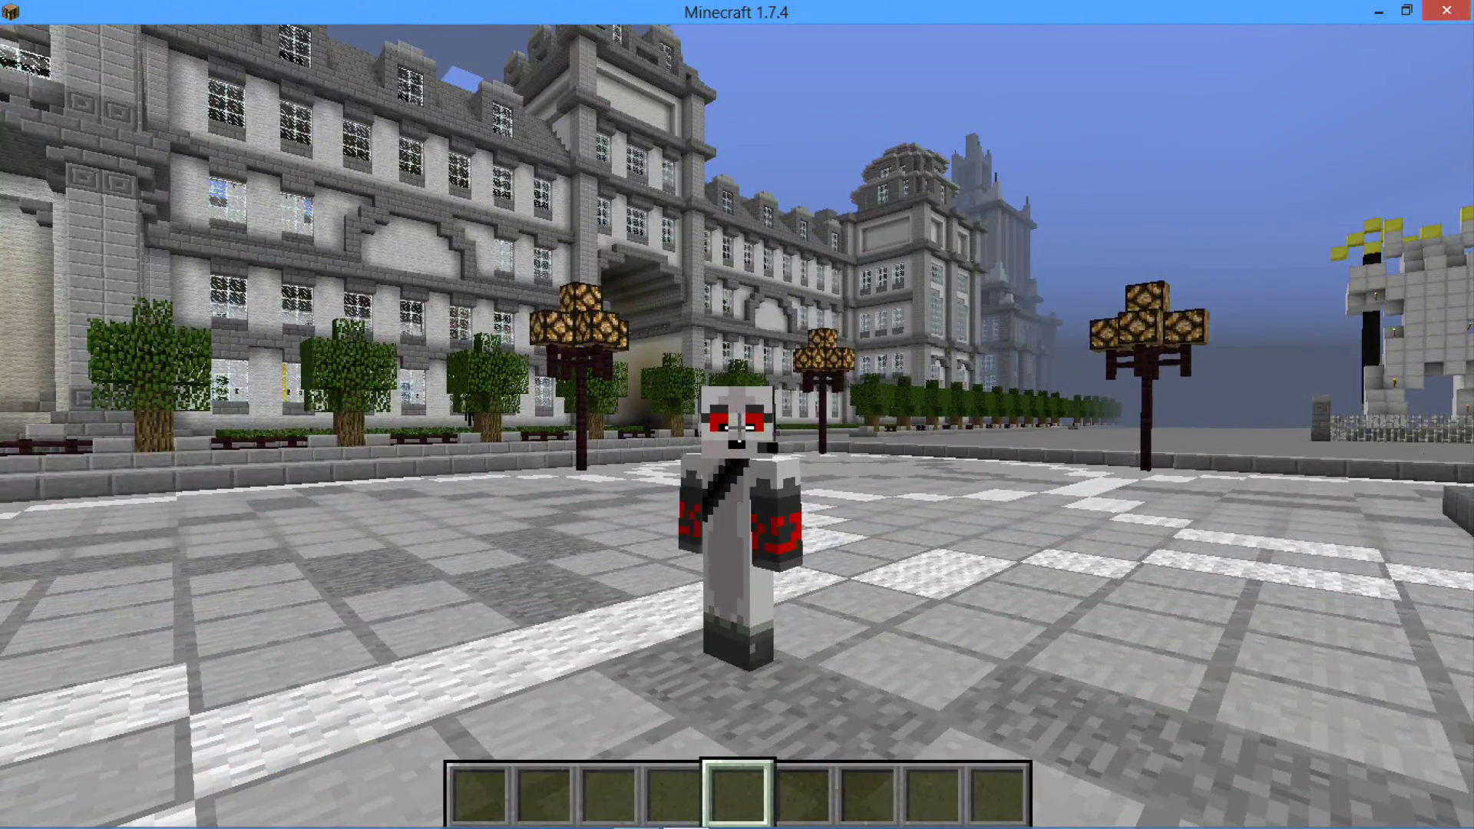
key("F5")
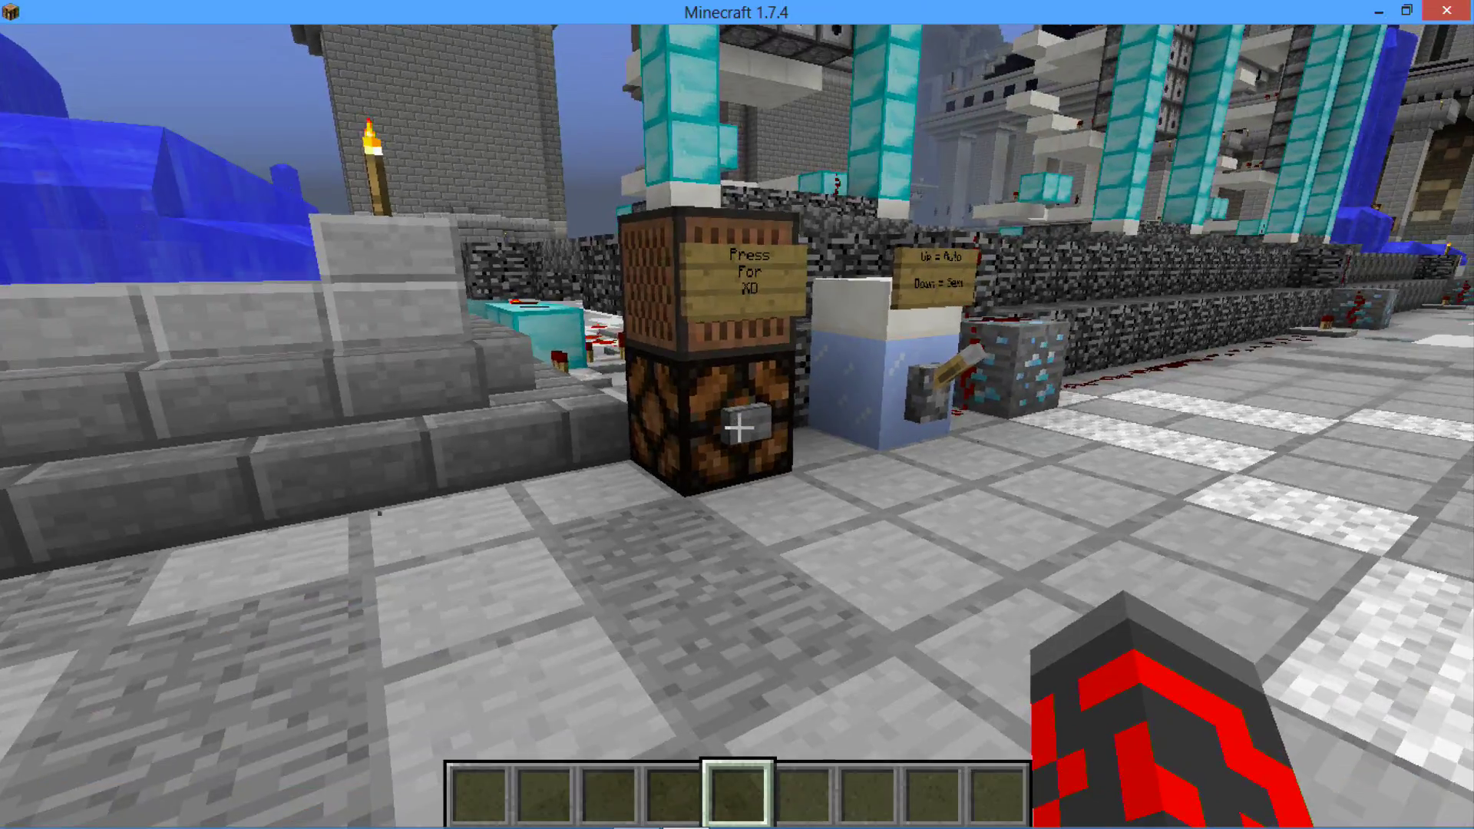
- Fire the cannon with the redstone lamp button and fly up above the structure
right_click(737, 426)
key("space")
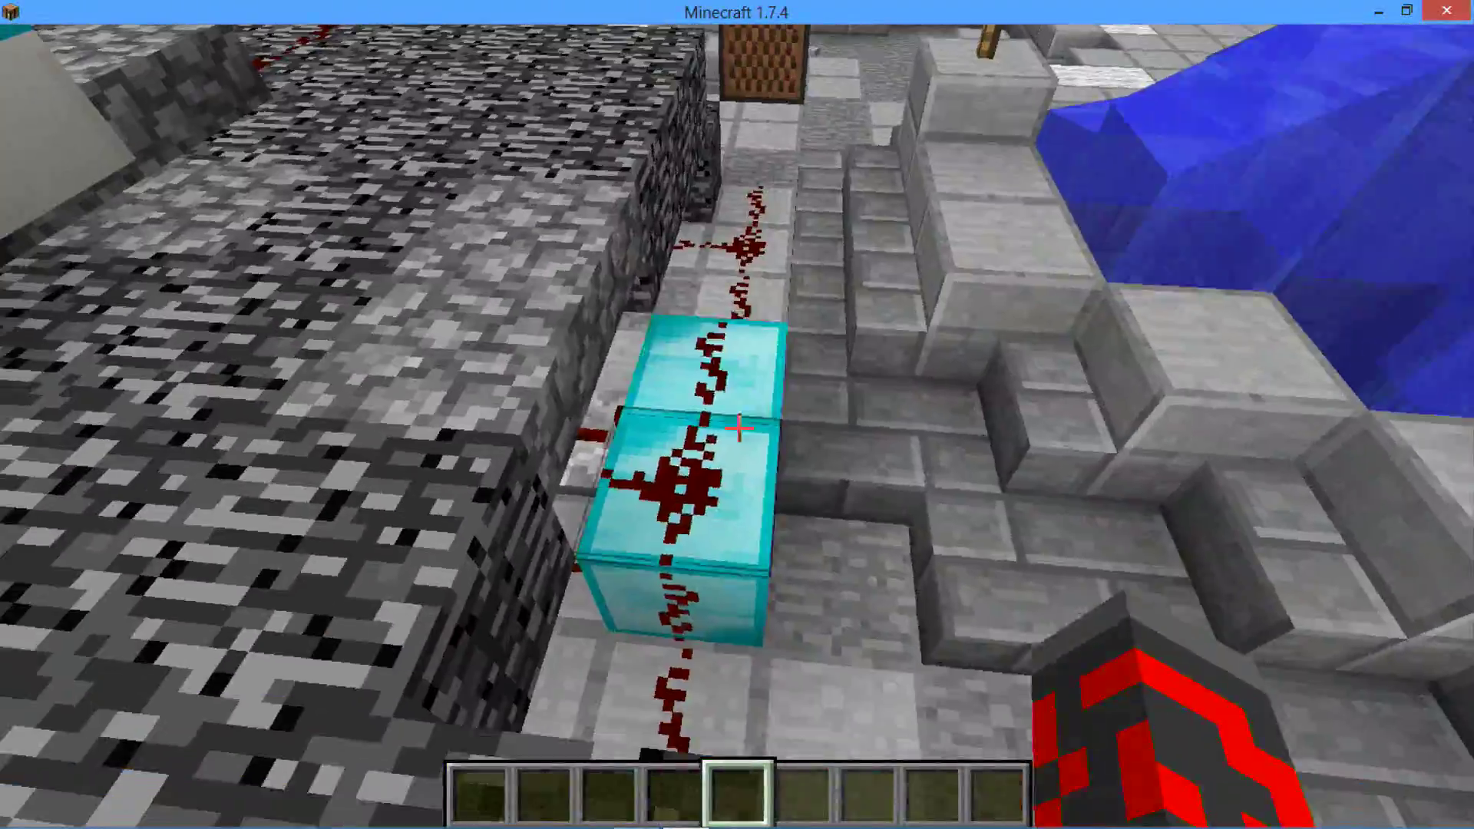
- Break the redstone wire on the diamond block, then show the character front-on before the arch
left_click(737, 426)
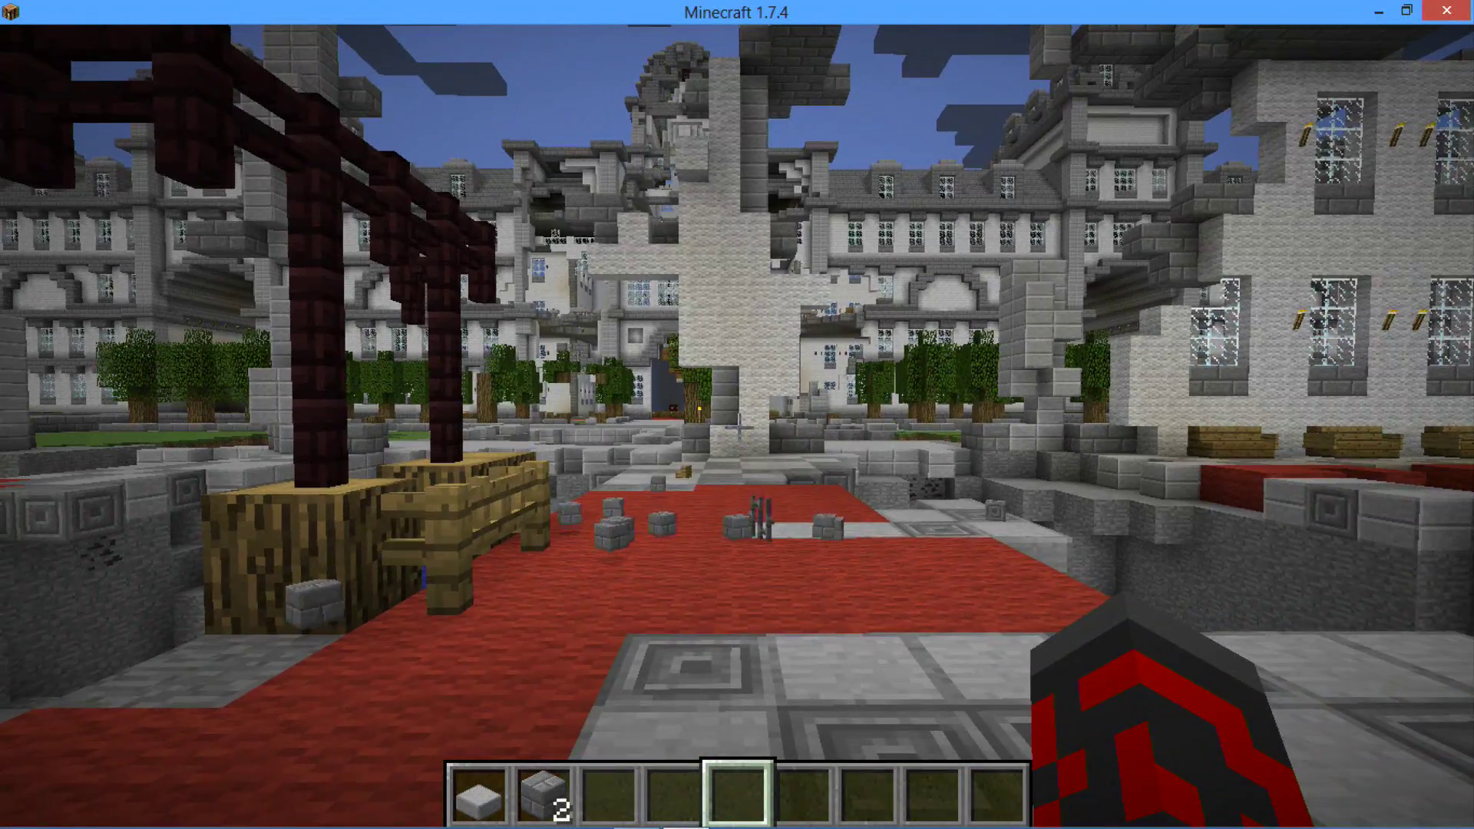
key("F5")
key("F5")
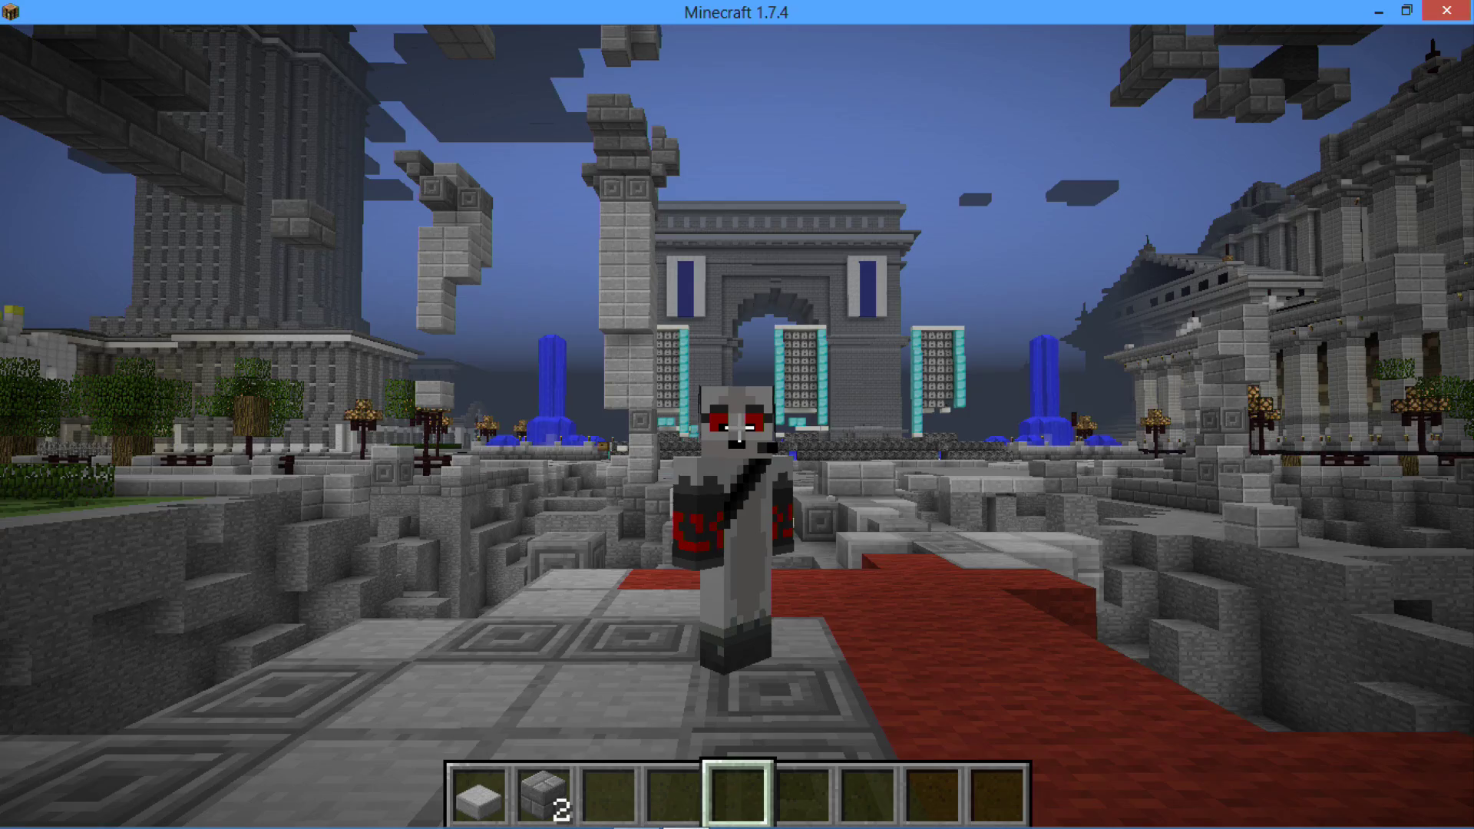